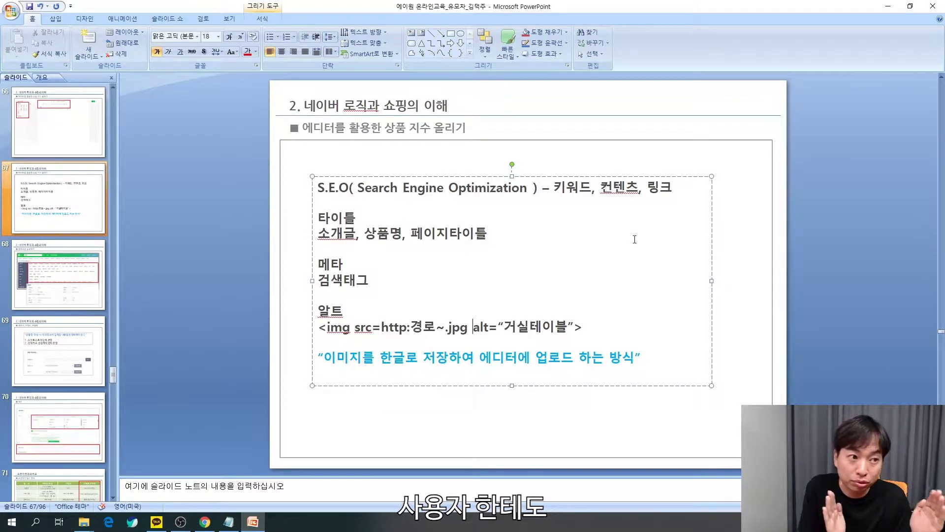
# Switch from the slides to the Naver Smart Store product form in Chrome and expand the 상품 주요정보 section.
pyautogui.click(887, 6)
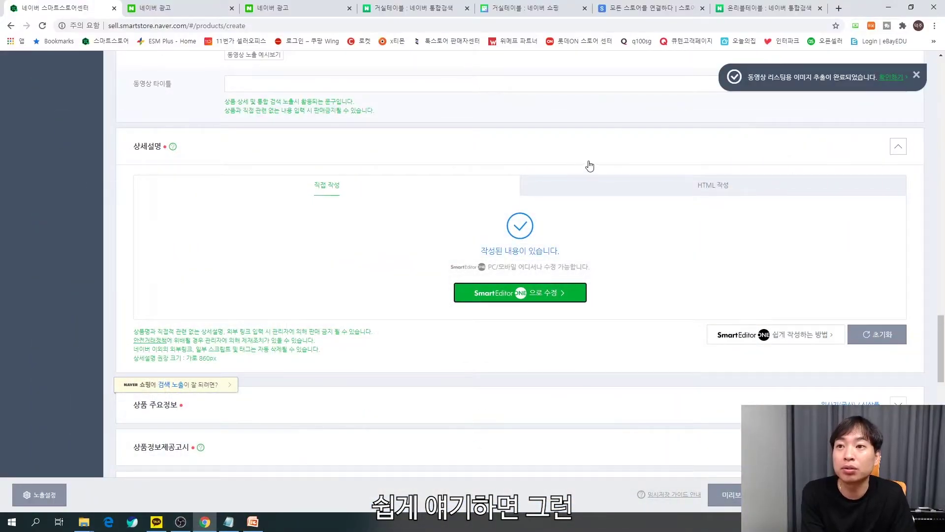
pyautogui.scroll(-4, 477, 197)
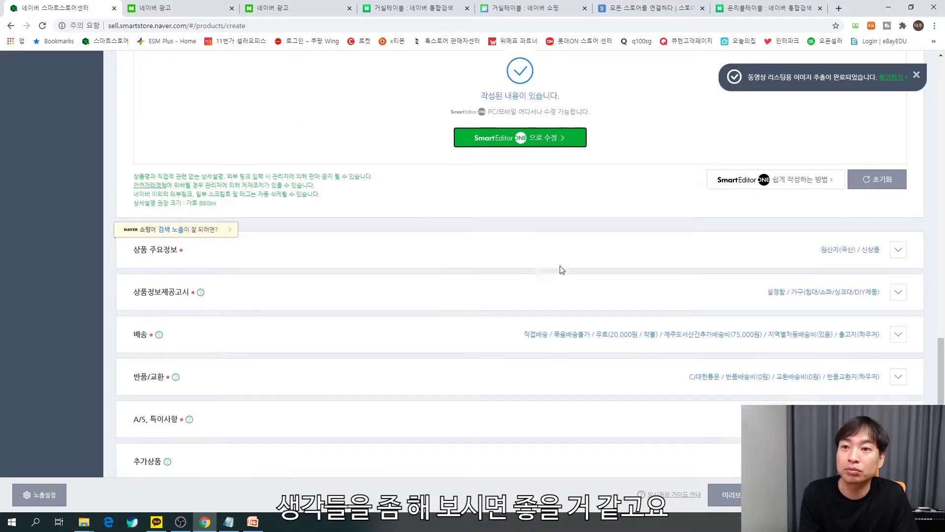
pyautogui.click(895, 212)
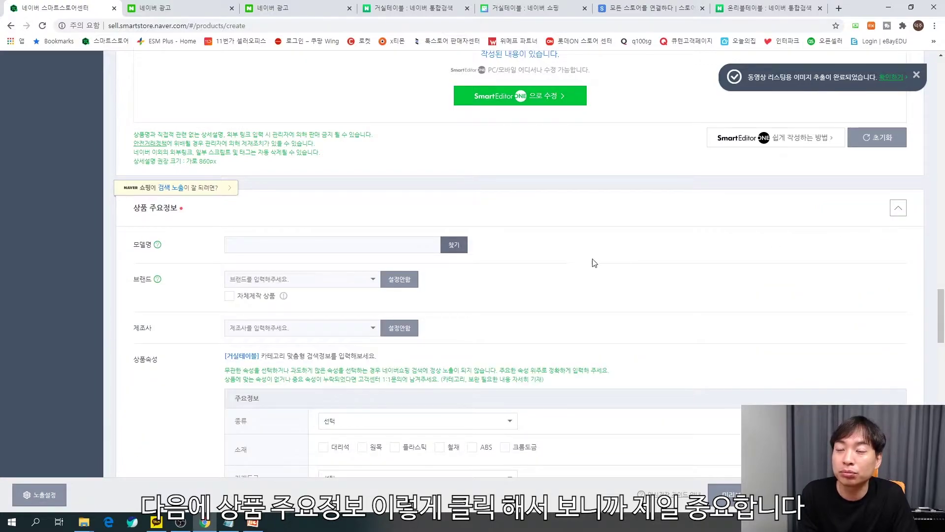
pyautogui.scroll(-2, 559, 267)
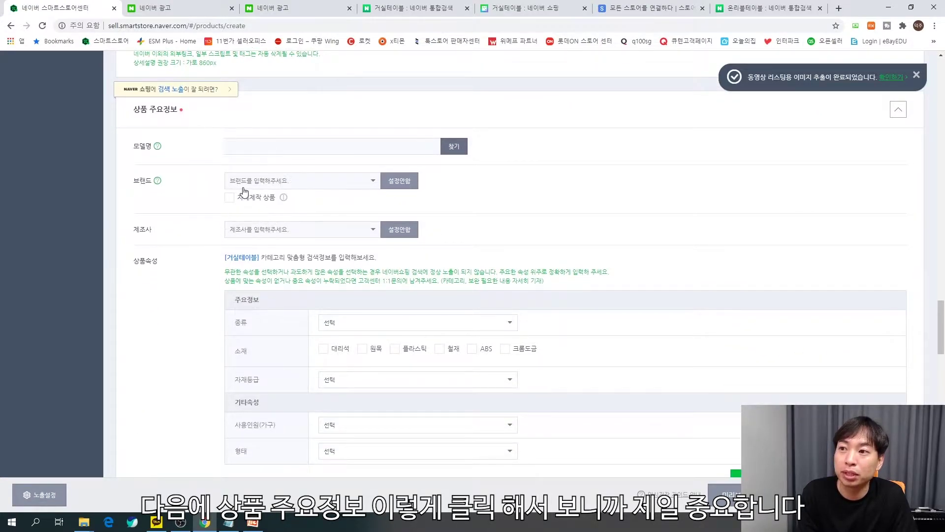
# Check the product name and sales settings higher up in the form, and return to the 상품 주요정보 fields.
pyautogui.click(253, 147)
pyautogui.click(253, 230)
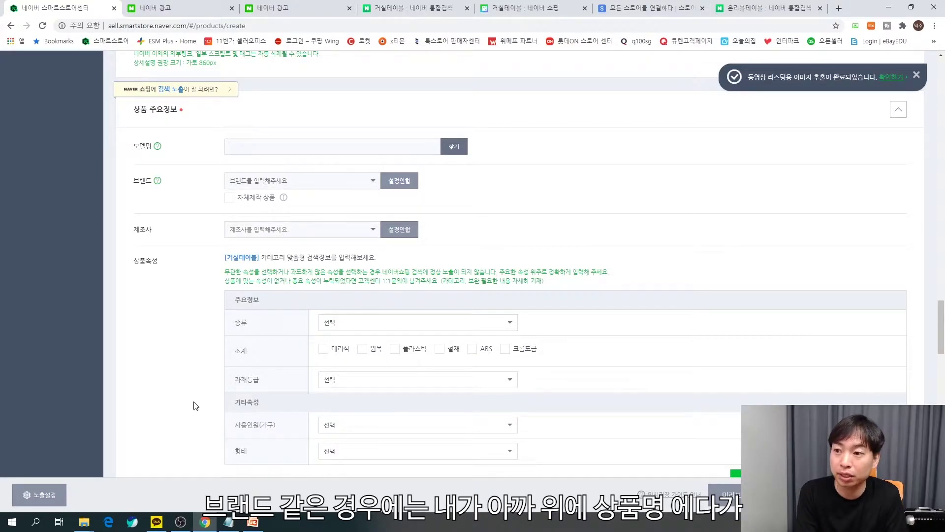
pyautogui.scroll(10, 200, 444)
pyautogui.moveTo(162, 391); pyautogui.dragTo(109, 391)
pyautogui.scroll(-1, 272, 388)
pyautogui.scroll(-20, 272, 381)
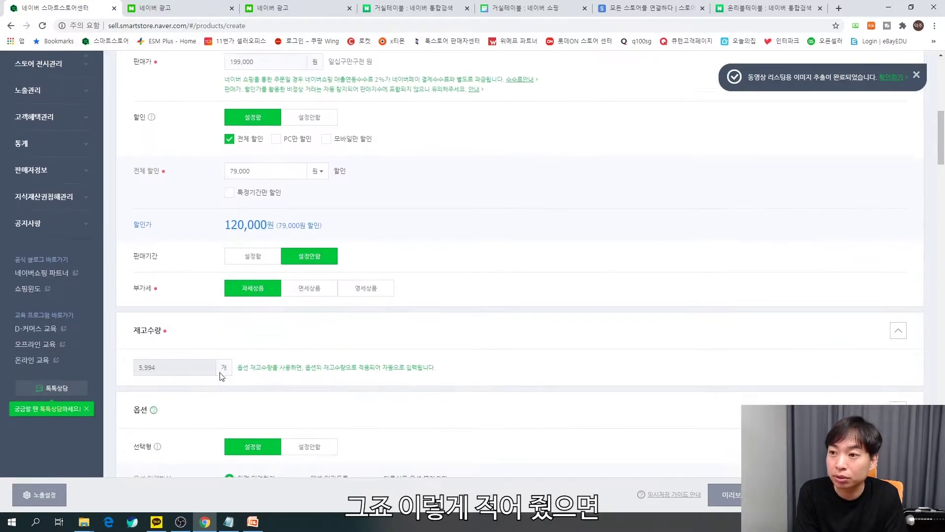
pyautogui.scroll(-10, 224, 375)
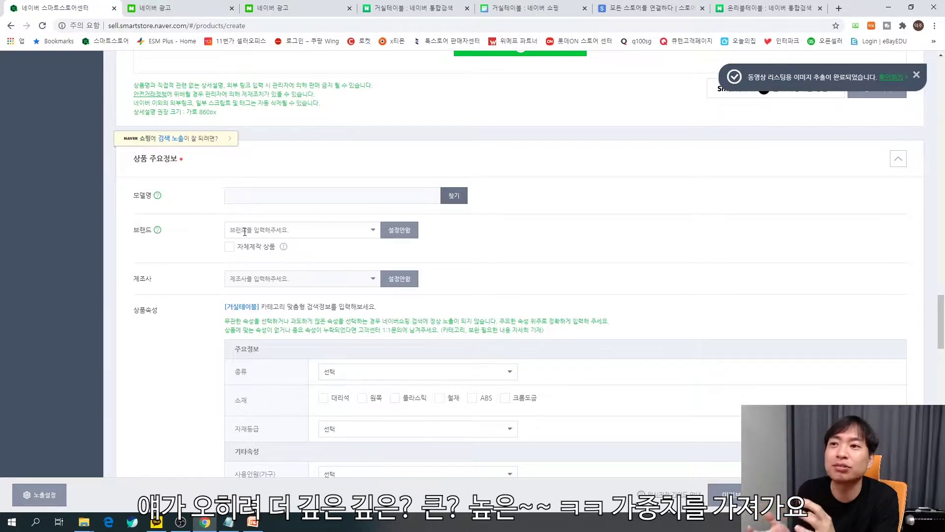
# Enter "온리블 거실테이블" as the product's model name (모델명).
pyautogui.click(255, 195)
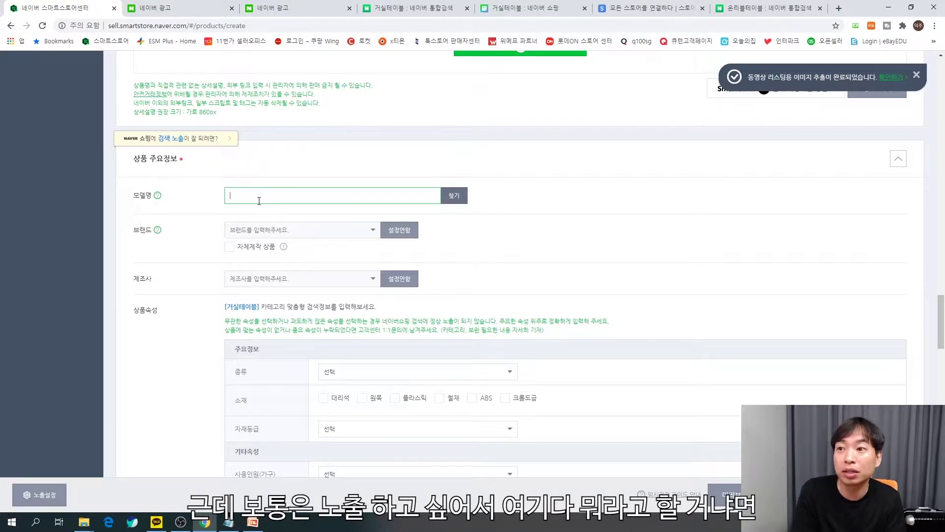
pyautogui.write('거실ㅌㅔ')
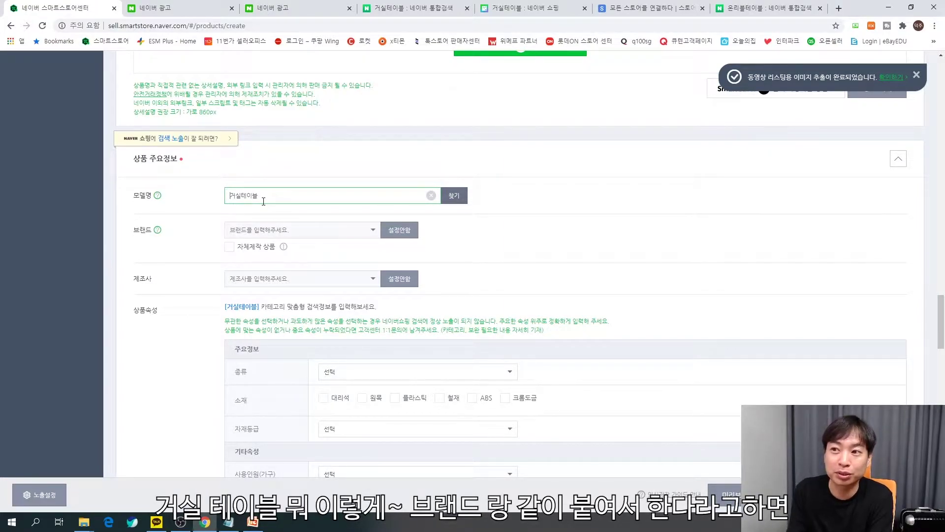
pyautogui.press('Home')
pyautogui.write('온리블')
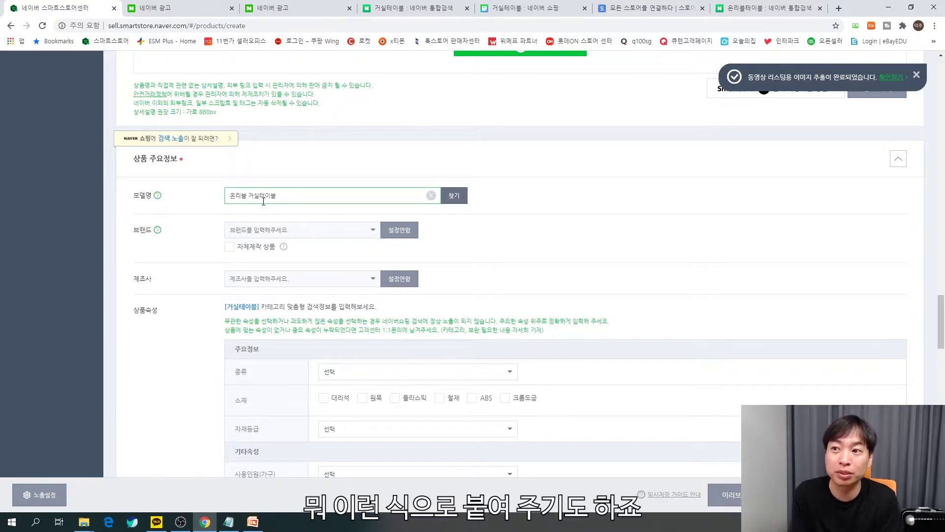
pyautogui.click(486, 249)
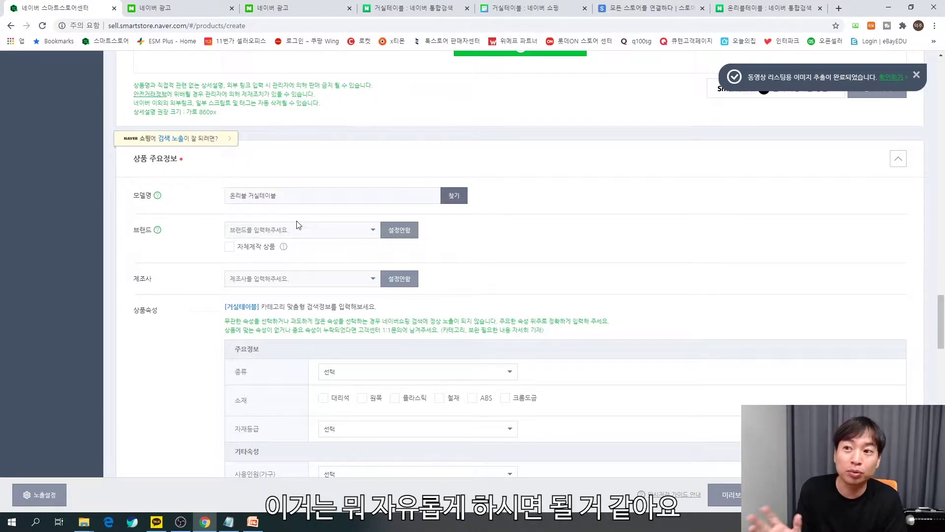
pyautogui.moveTo(296, 195); pyautogui.dragTo(205, 196)
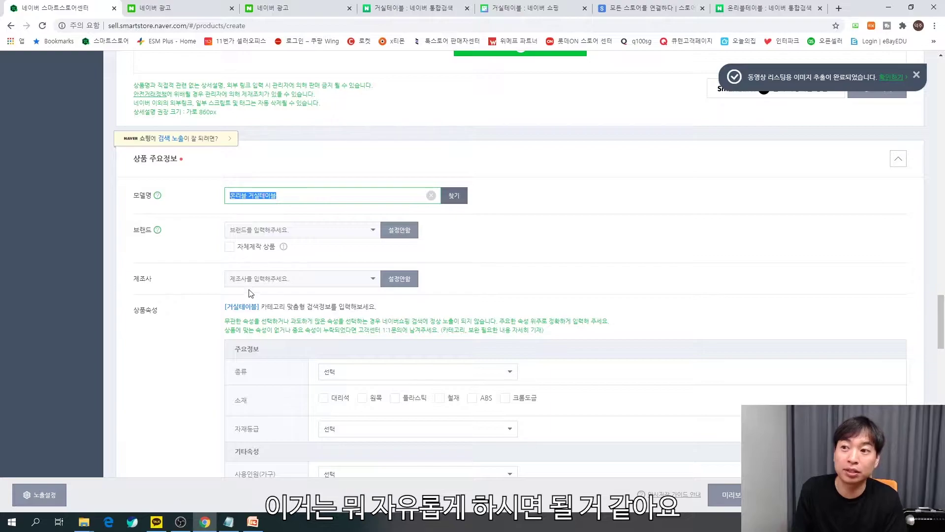
pyautogui.click(310, 199)
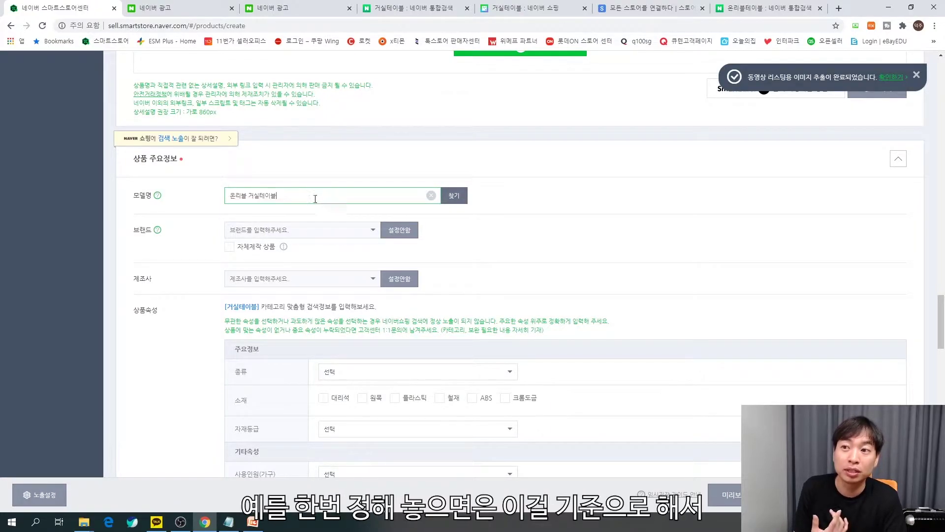
pyautogui.tripleClick(230, 193)
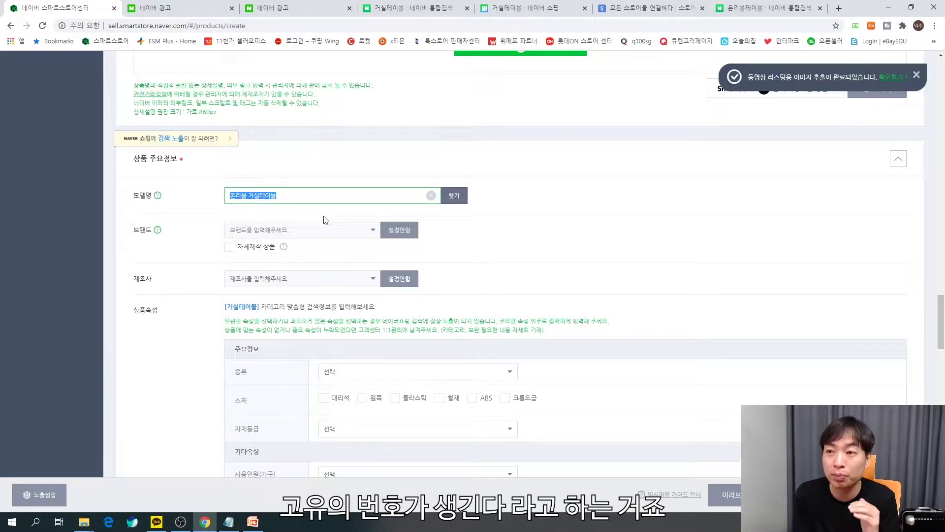
pyautogui.click(469, 280)
# Open the extended product attributes and set 종류 to 좌식테이블, 소재 to 원목 and 자재등급 to E1등급.
pyautogui.scroll(-3, 458, 286)
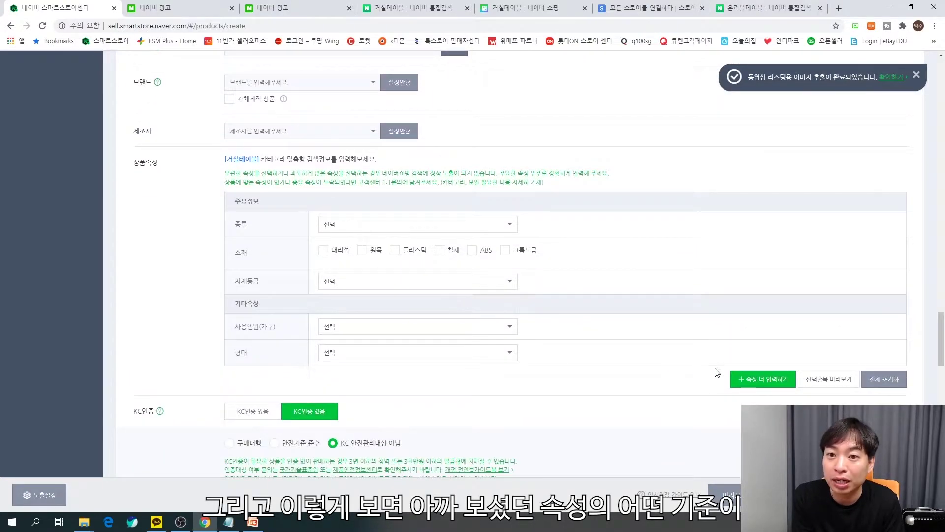
pyautogui.click(746, 379)
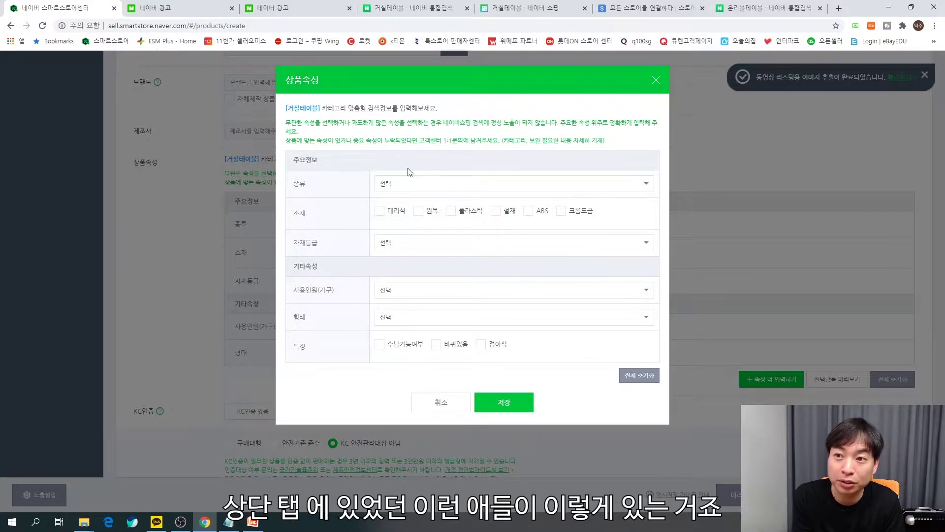
pyautogui.click(401, 186)
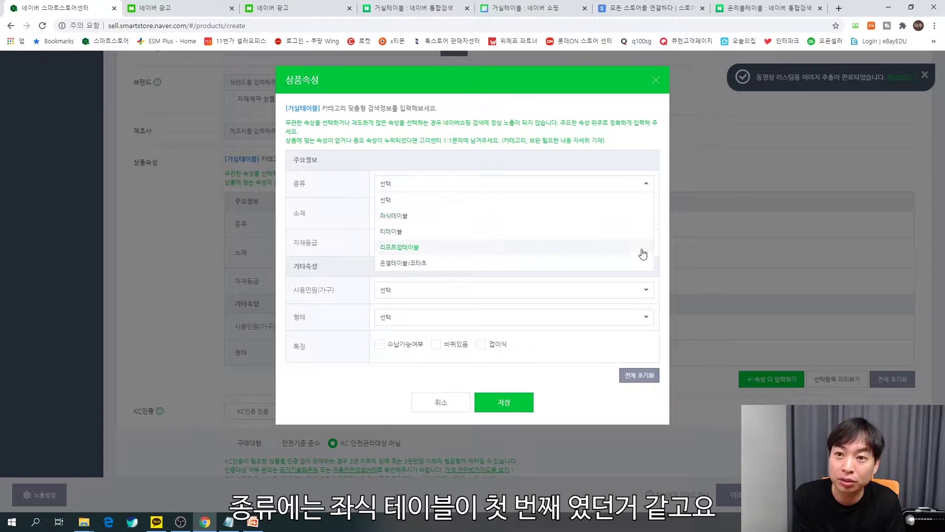
pyautogui.tripleClick(658, 242)
pyautogui.click(460, 189)
pyautogui.click(391, 216)
pyautogui.click(420, 212)
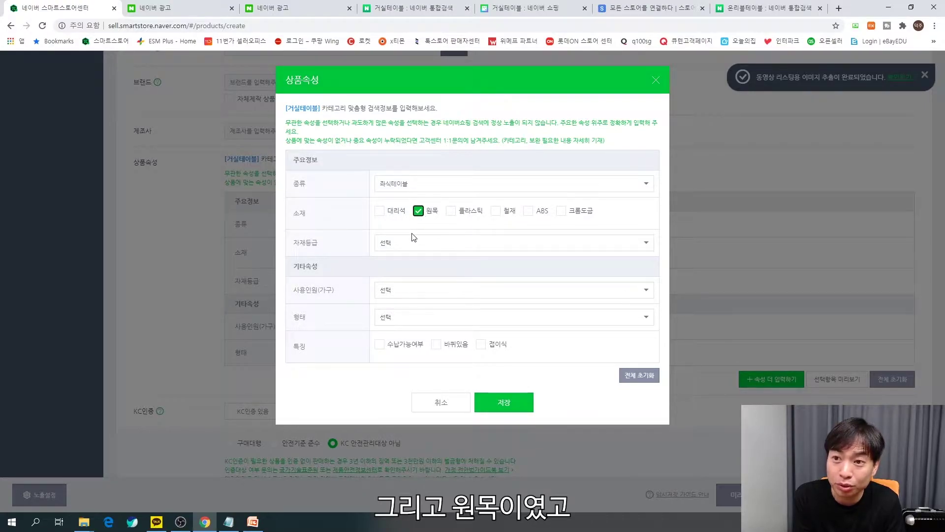
pyautogui.click(407, 249)
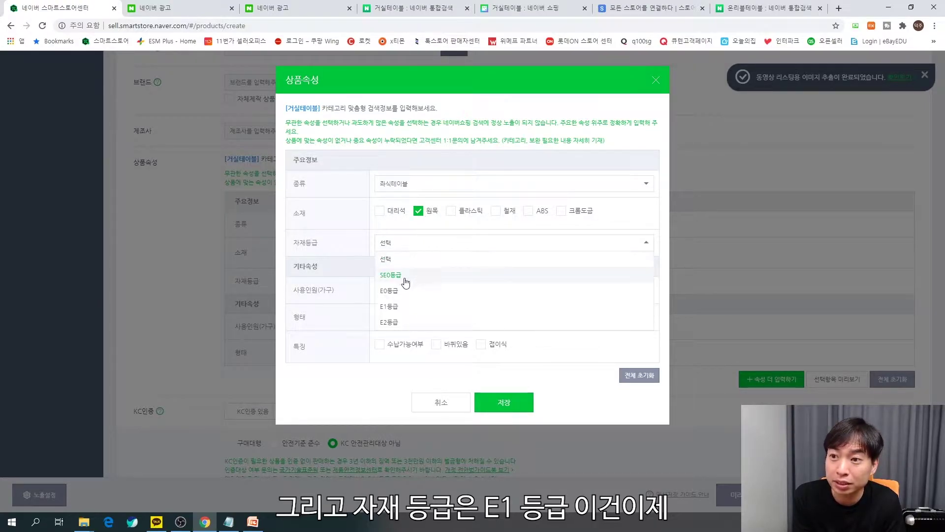
pyautogui.click(400, 306)
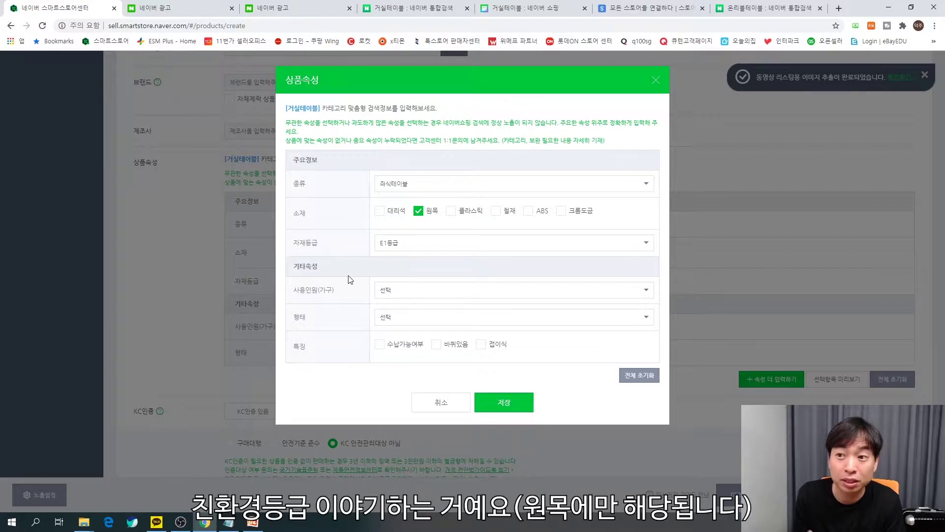
# Set the other attributes to 4인용 for 사용인원(가구), 원형 for 형태 and 접이식 for 특징.
pyautogui.click(401, 292)
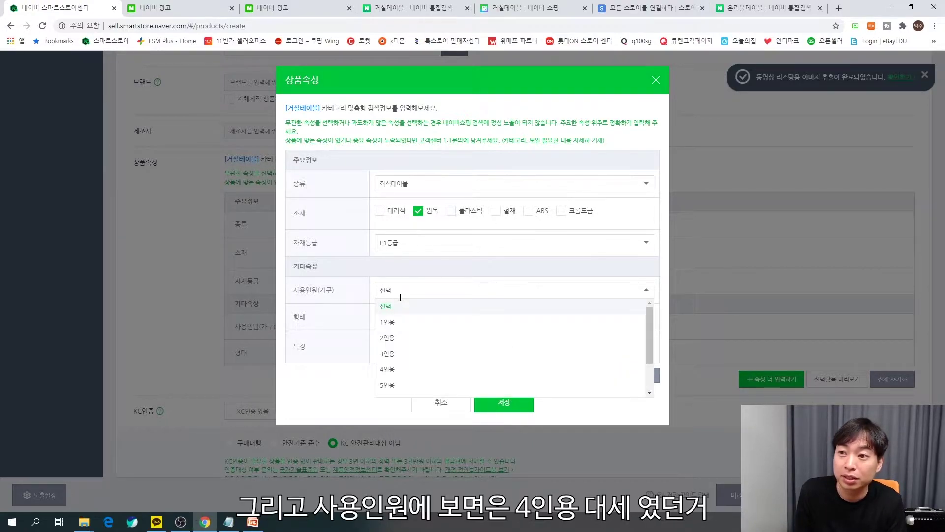
pyautogui.click(400, 369)
pyautogui.click(400, 319)
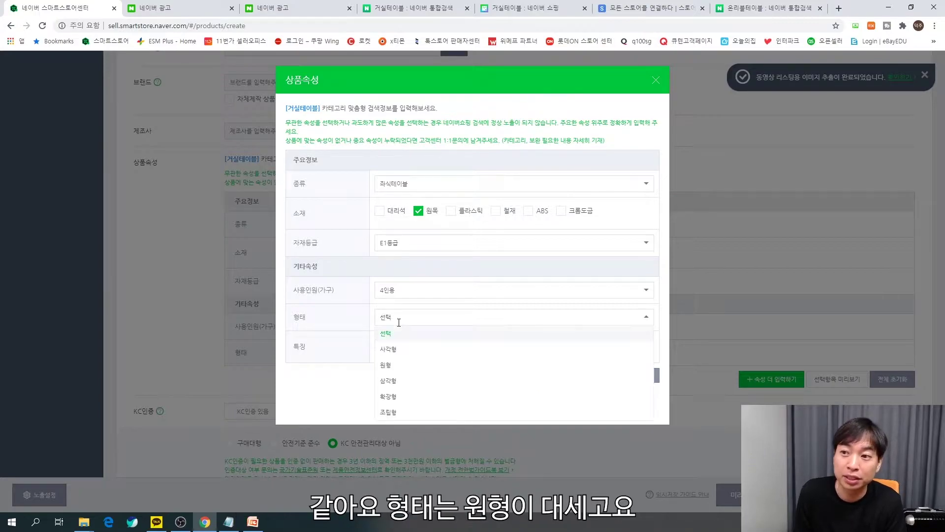
pyautogui.click(400, 346)
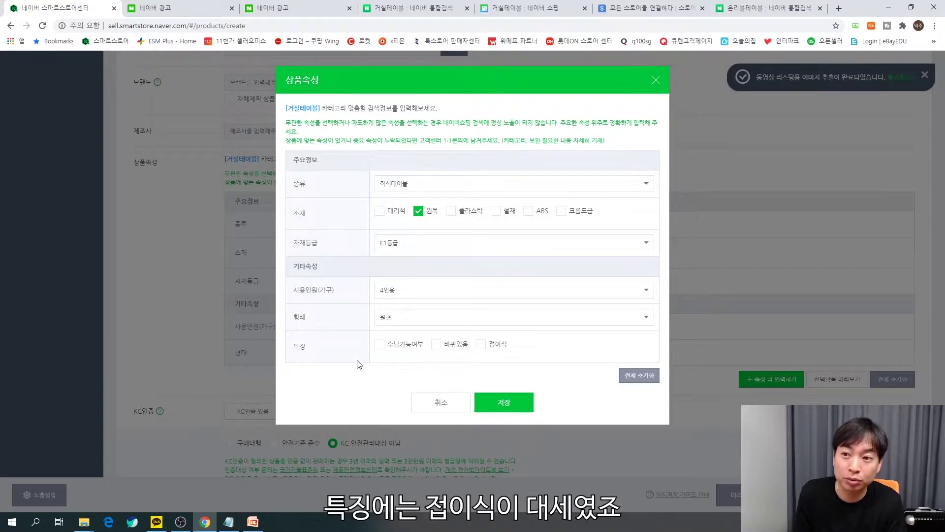
pyautogui.click(482, 346)
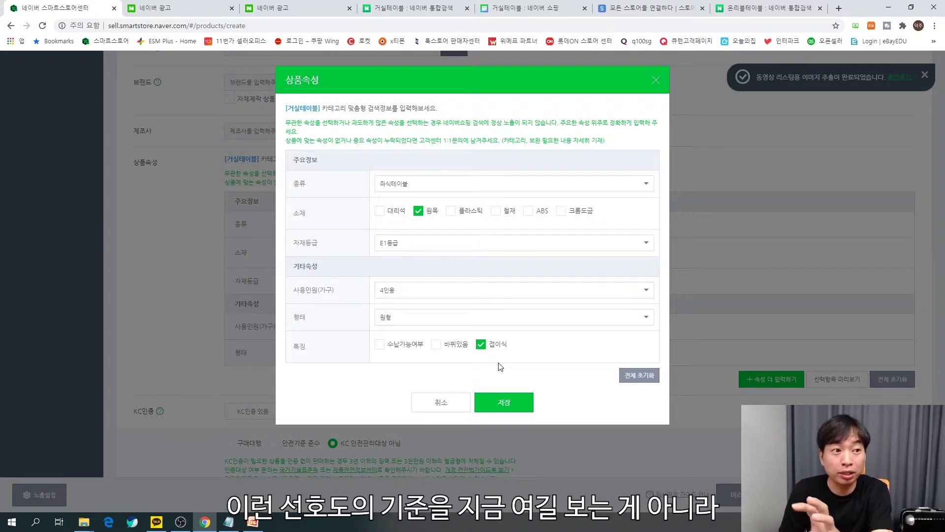
# Examine the full set of filter attributes in the Naver Shopping search results for 거실테이블.
pyautogui.click(416, 8)
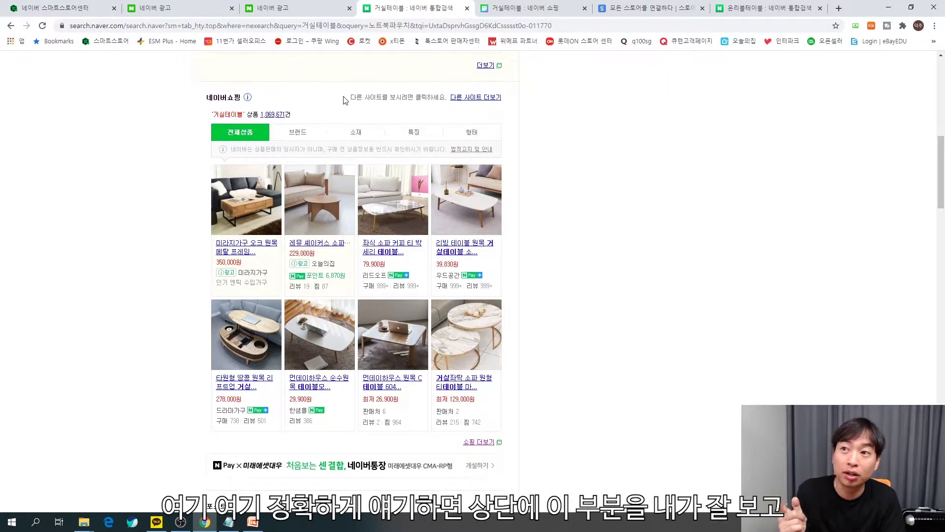
pyautogui.click(524, 8)
pyautogui.scroll(15, 379, 252)
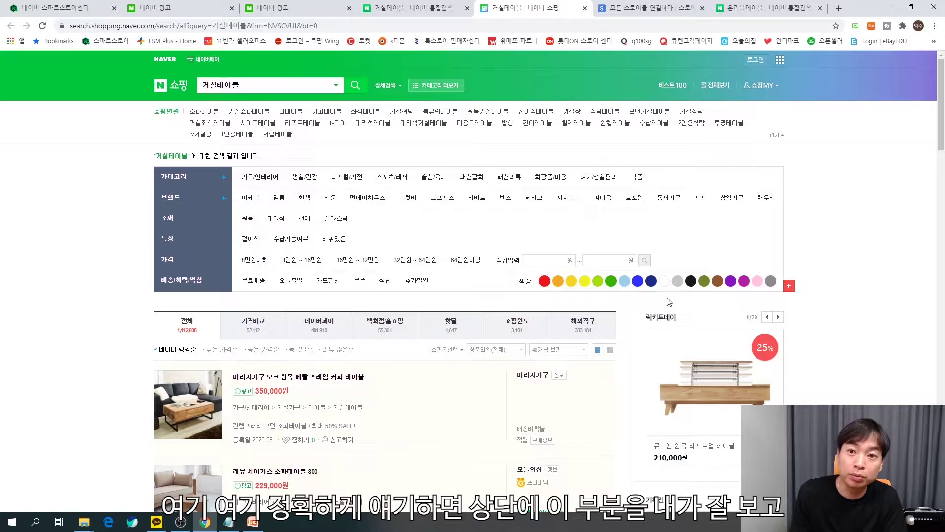
pyautogui.click(789, 286)
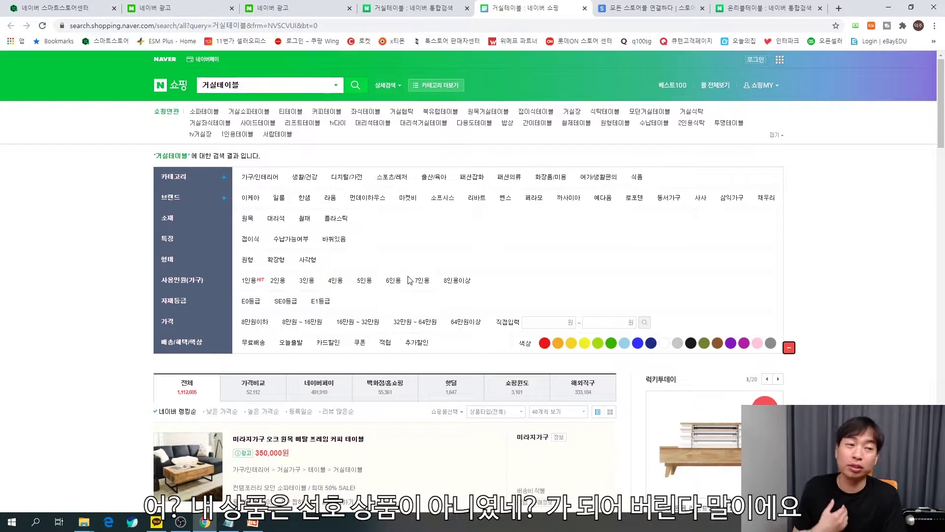
# Return to the product form and close the 상품속성 dialog without saving.
pyautogui.click(74, 8)
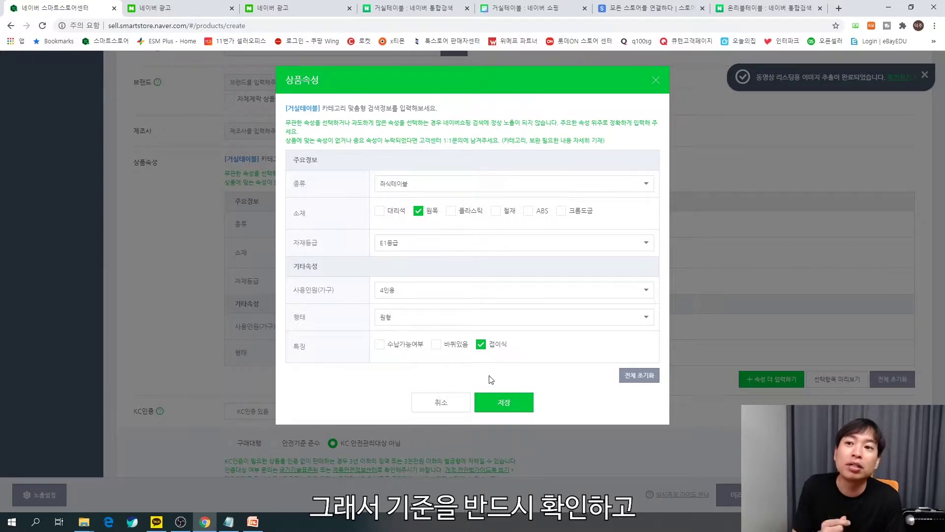
pyautogui.click(655, 81)
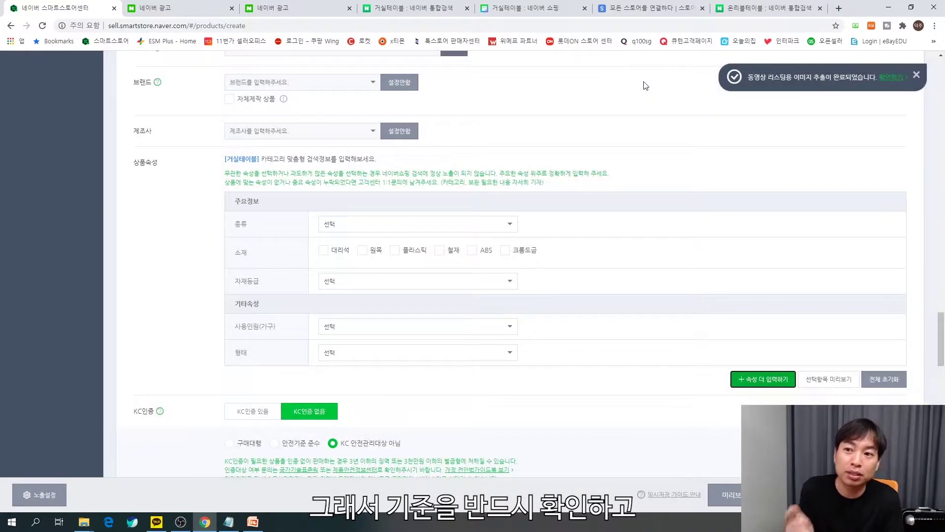
# Review the KC certification, origin, product condition, date and minor-purchase settings in the main product information.
pyautogui.scroll(-2, 550, 267)
pyautogui.scroll(-2, 551, 267)
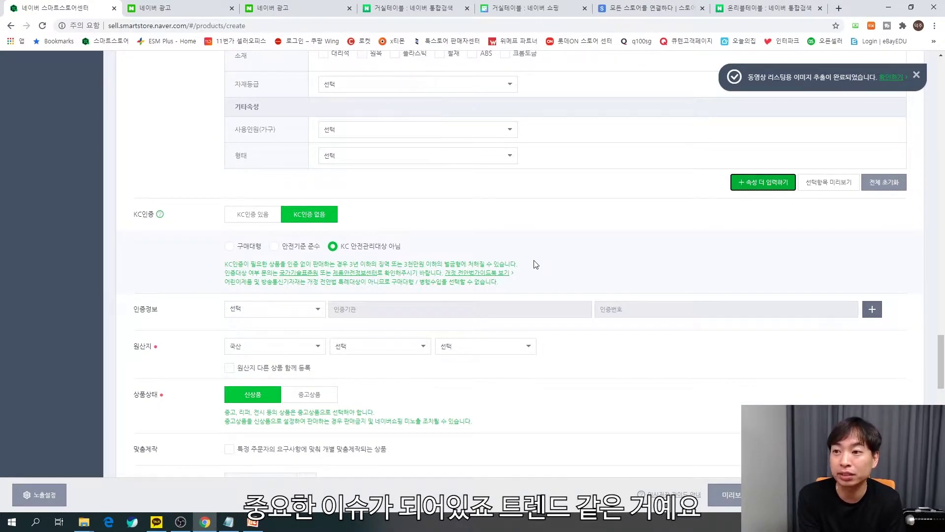
pyautogui.scroll(-3, 533, 263)
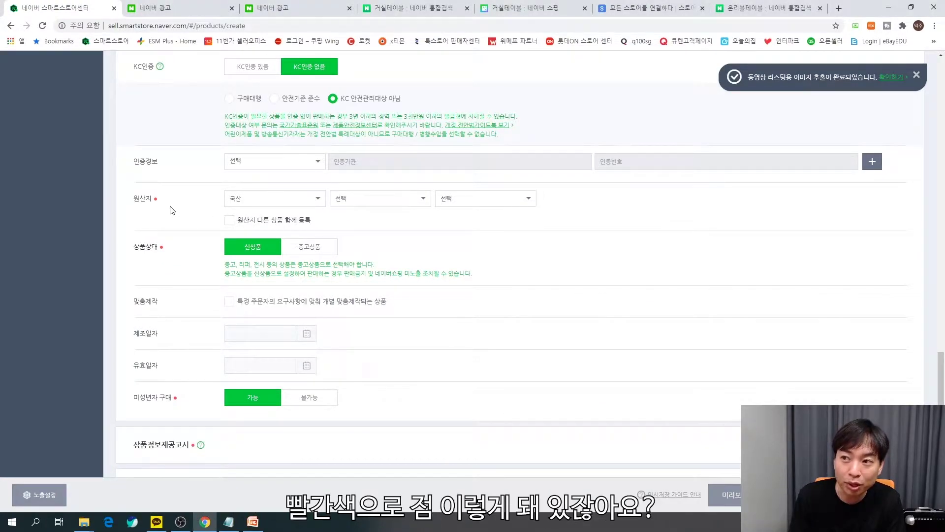
pyautogui.scroll(-1, 158, 215)
pyautogui.press('ctrl')
pyautogui.scroll(-2, 249, 207)
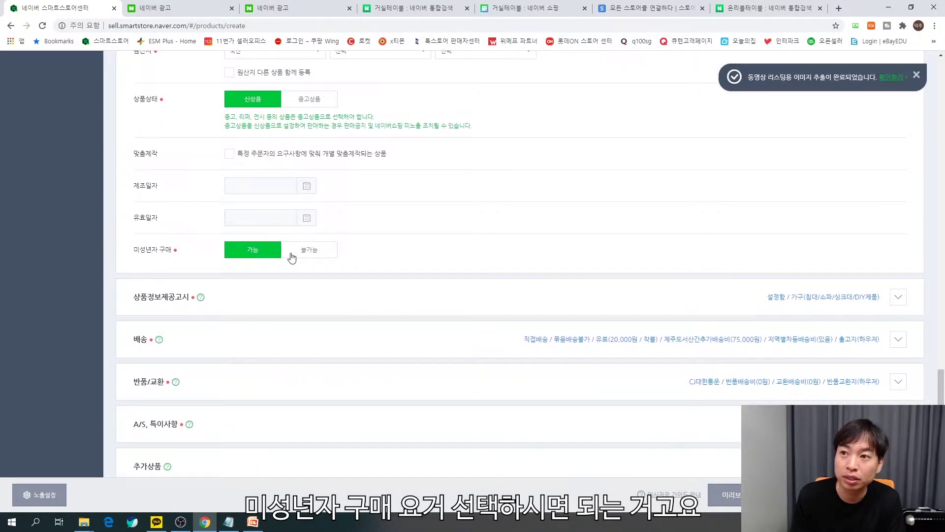
# Expand the 상품정보제공고시 section and review its required product notice fields.
pyautogui.scroll(-2, 407, 264)
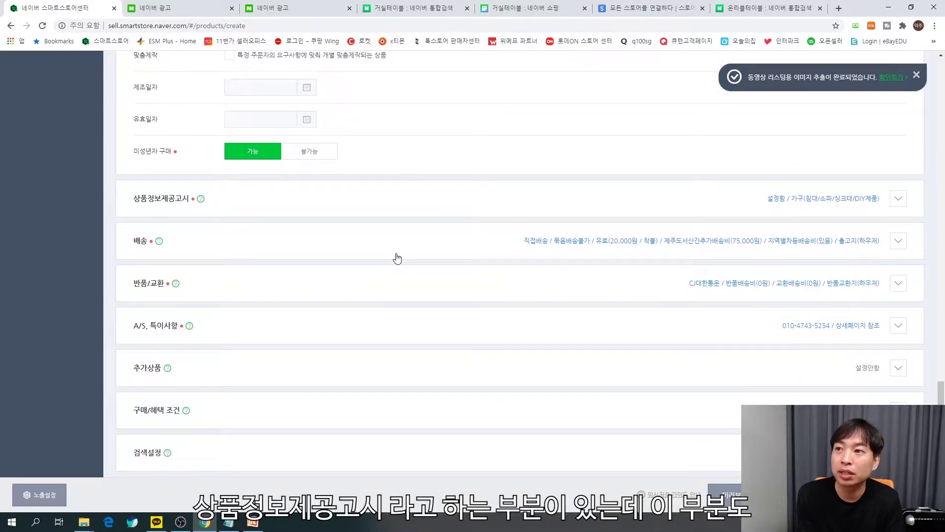
pyautogui.click(899, 199)
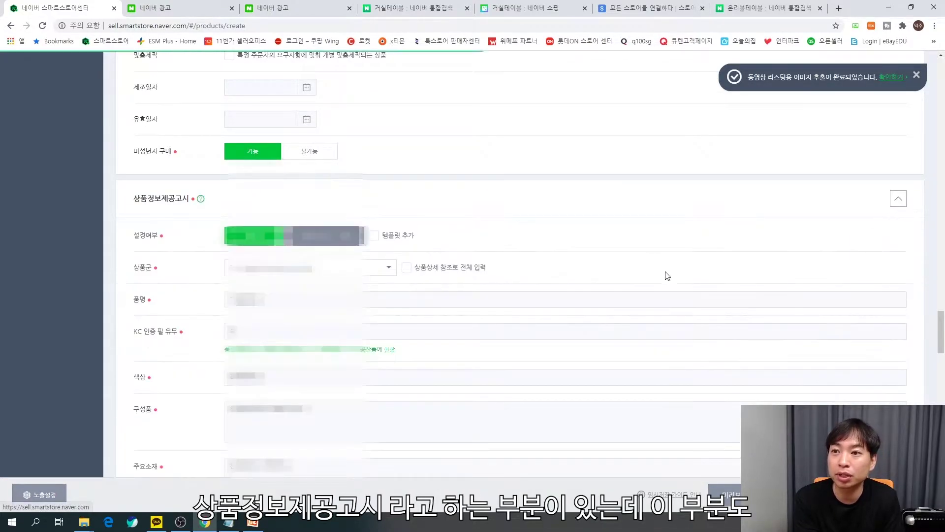
pyautogui.scroll(-4, 675, 274)
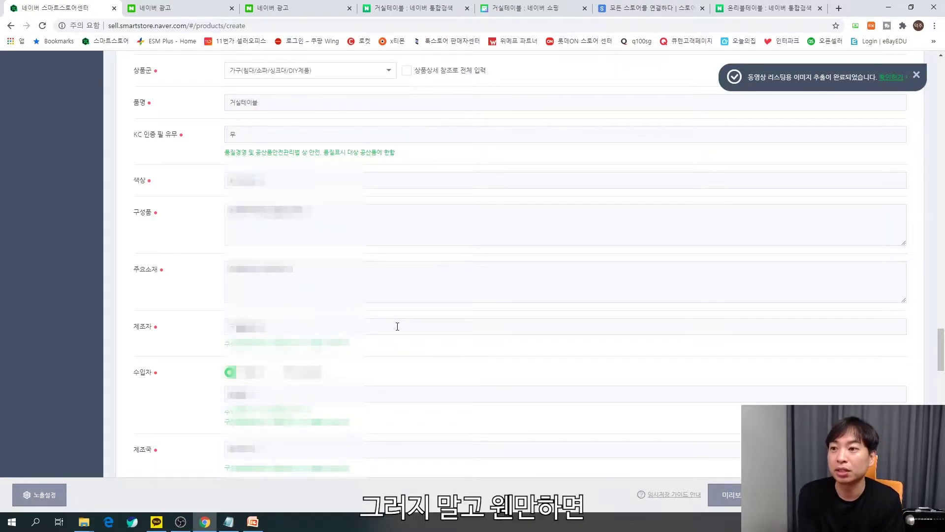
# Review the remaining product notice fields, from importer, origin, size and installation cost to the warranty, A/S and consumer-dispute options.
pyautogui.scroll(-4, 397, 323)
pyautogui.scroll(-4, 400, 331)
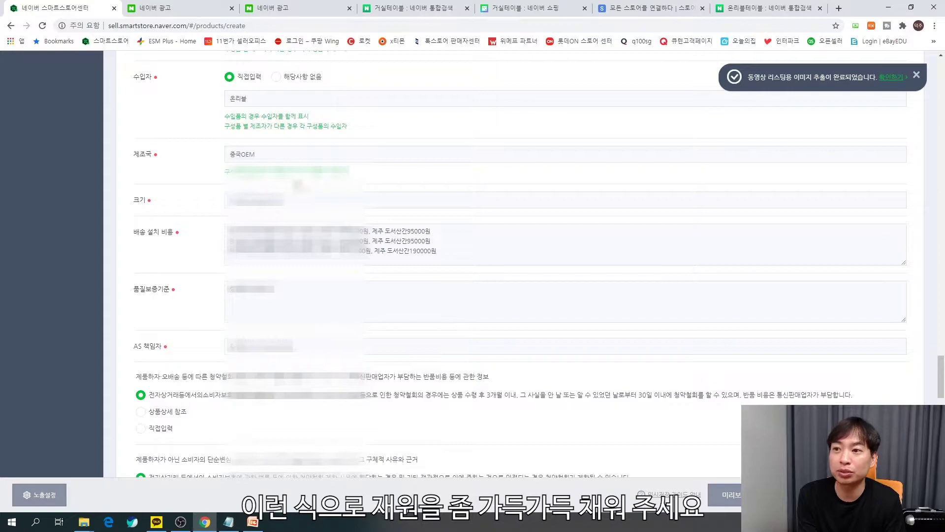
pyautogui.scroll(-1, 519, 265)
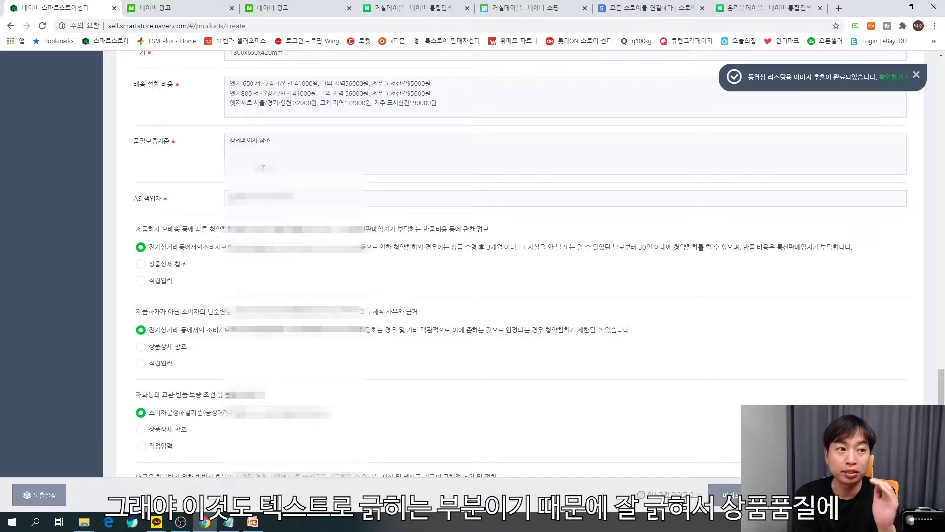
pyautogui.scroll(-10, 374, 253)
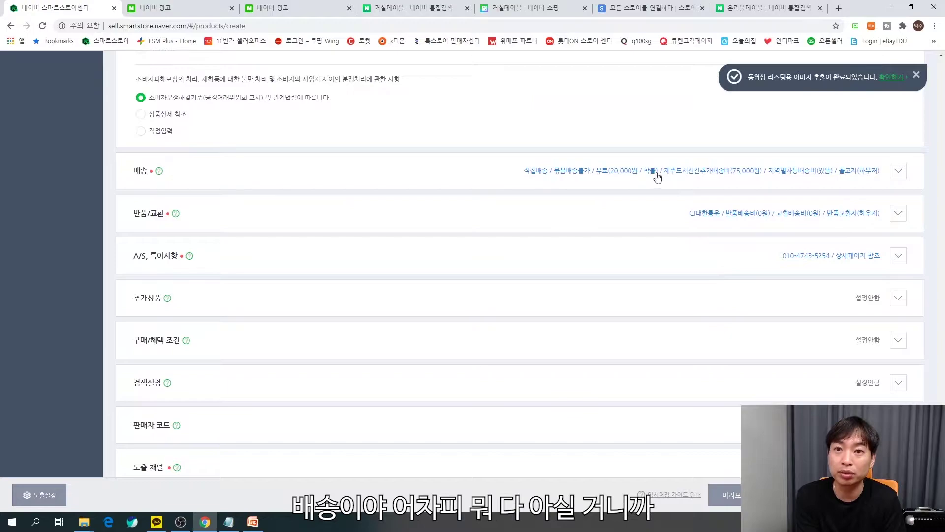
# Expand the 배송 section and set the 배송속성 to 오늘출발.
pyautogui.click(453, 179)
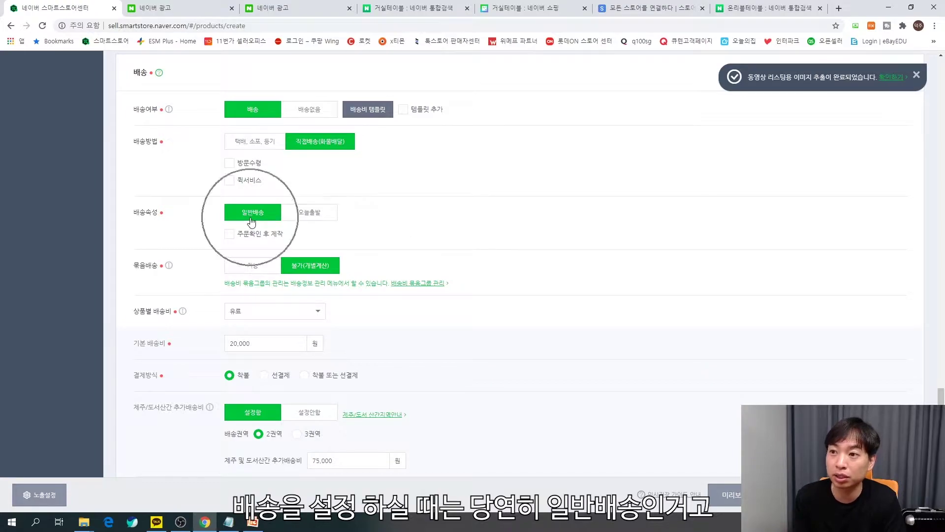
pyautogui.click(322, 214)
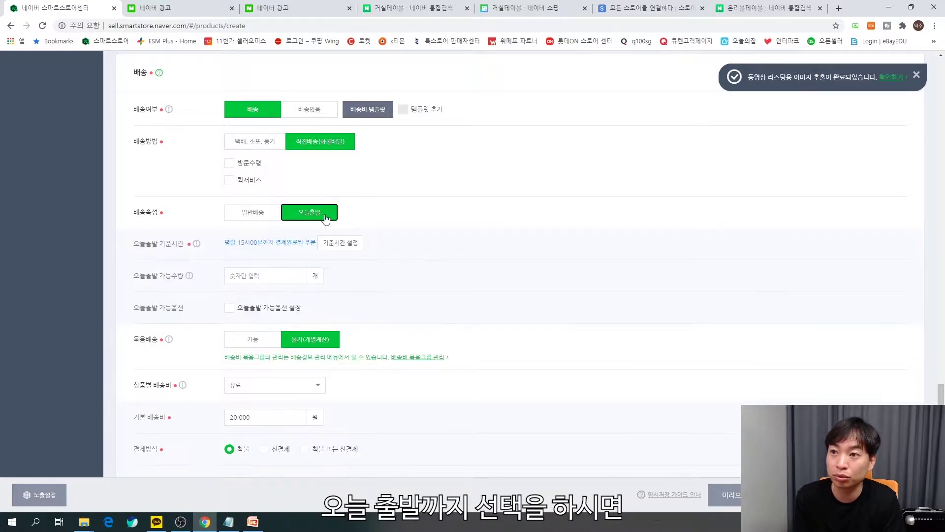
pyautogui.click(264, 250)
pyautogui.click(269, 245)
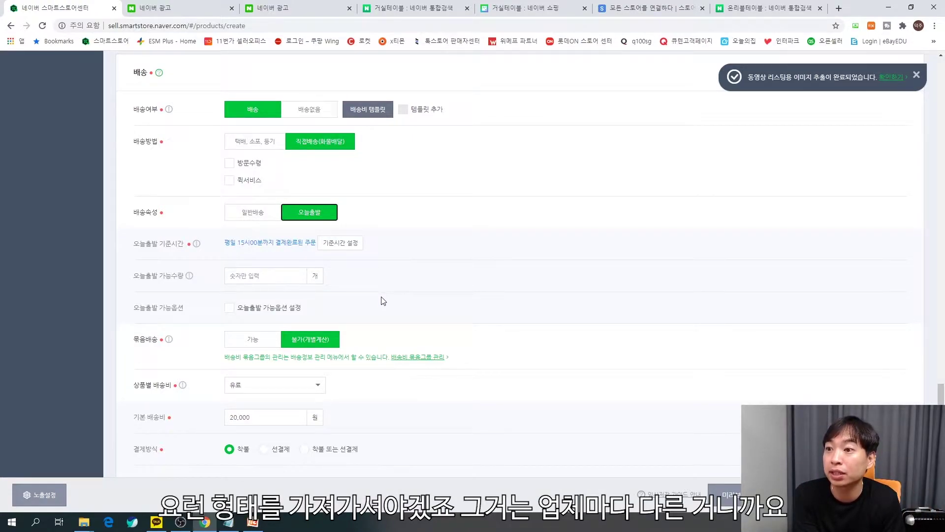
# Set the 상품별 배송비 to 조건부 무료 with a 기본 배송비 of 2,500원.
pyautogui.scroll(-3, 384, 300)
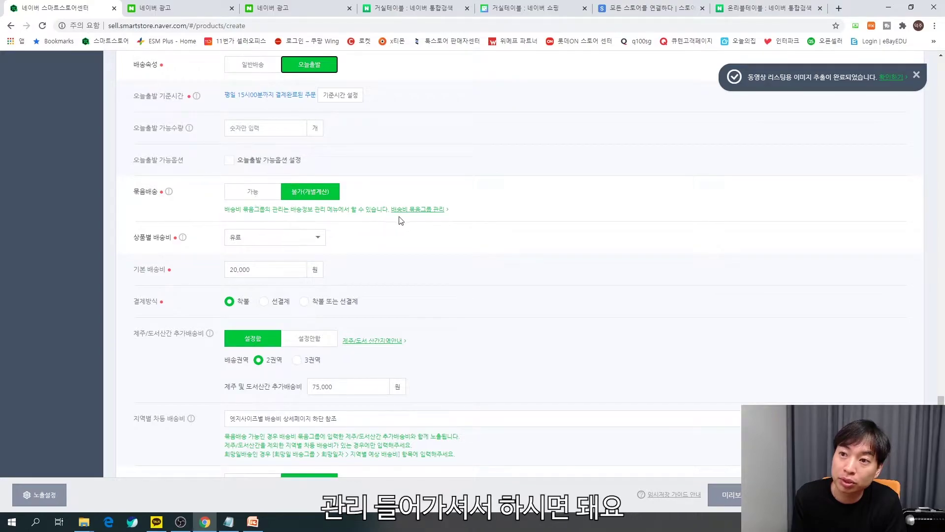
pyautogui.click(422, 212)
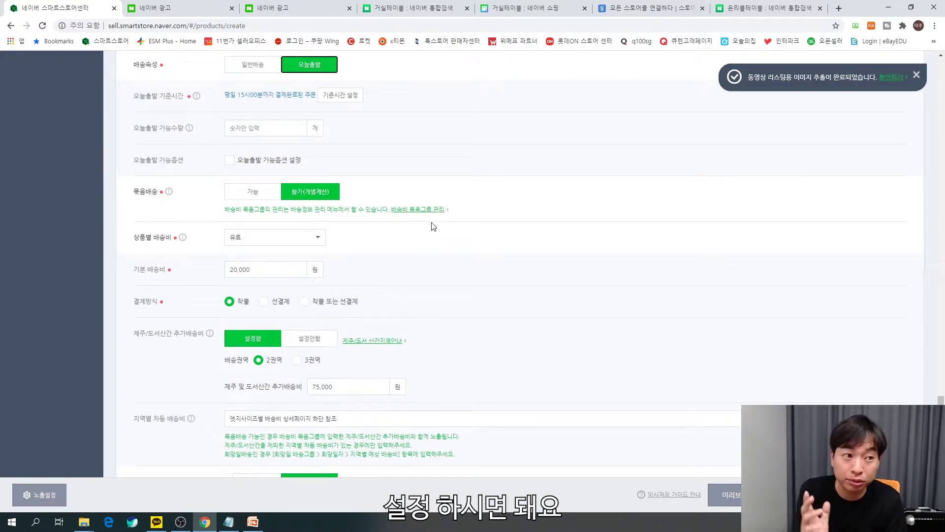
pyautogui.scroll(-1, 370, 241)
pyautogui.click(273, 188)
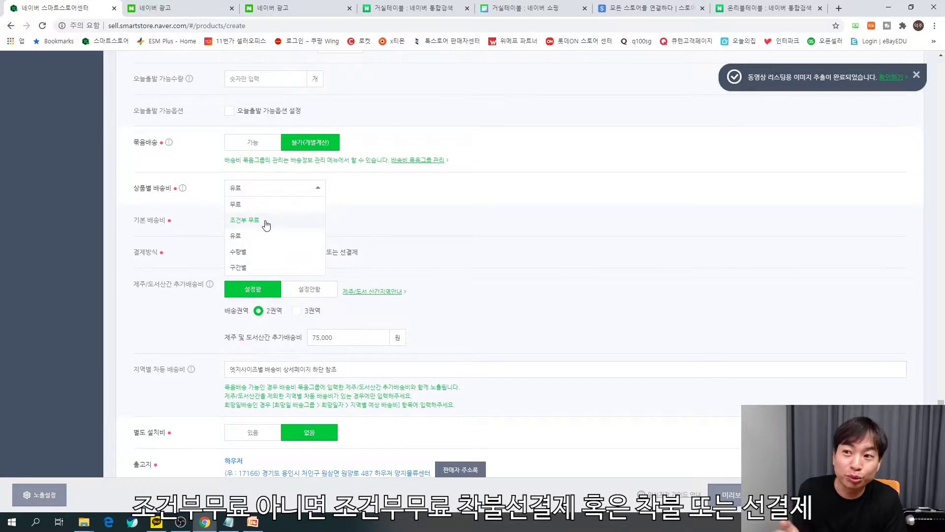
pyautogui.click(265, 220)
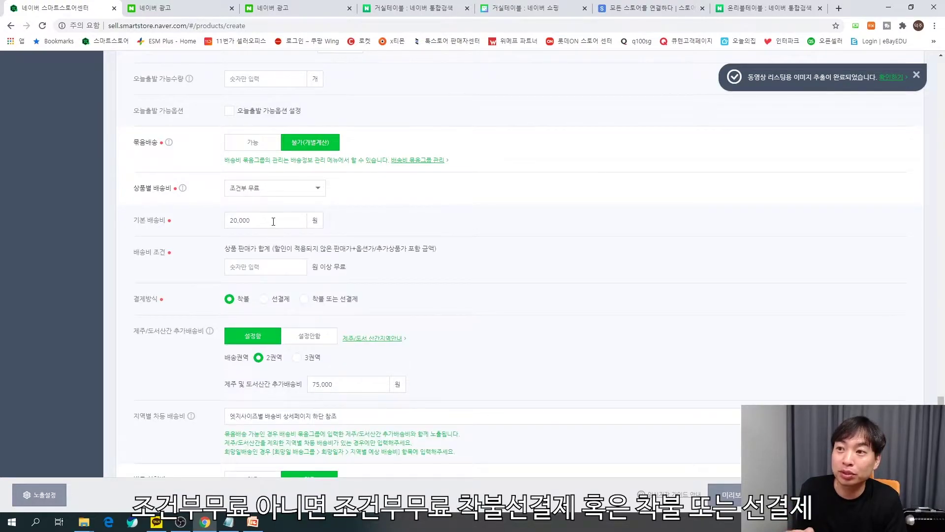
pyautogui.click(247, 220)
pyautogui.hotkey('ctrl', 'a')
pyautogui.write('2500')
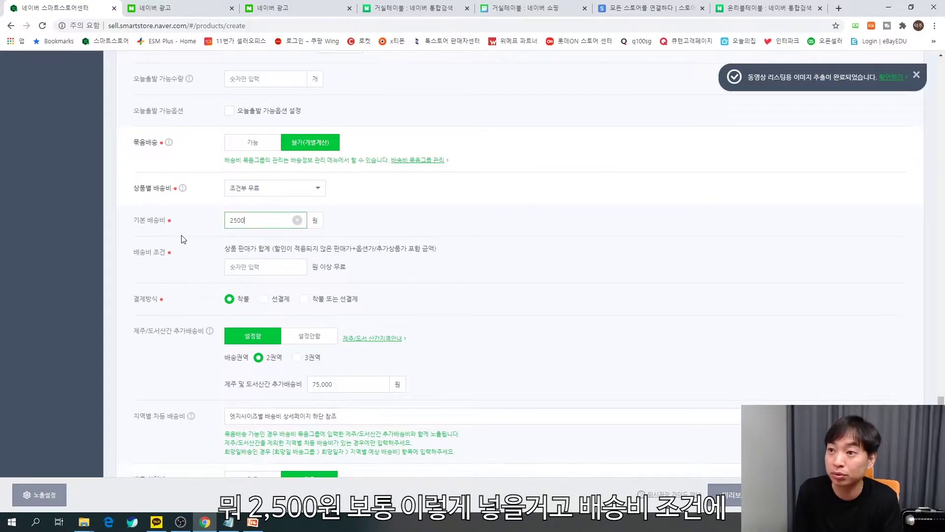
pyautogui.click(482, 274)
# Set the 배송비 조건 so that delivery is free for orders of 30,000원 or more.
pyautogui.scroll(-1, 386, 261)
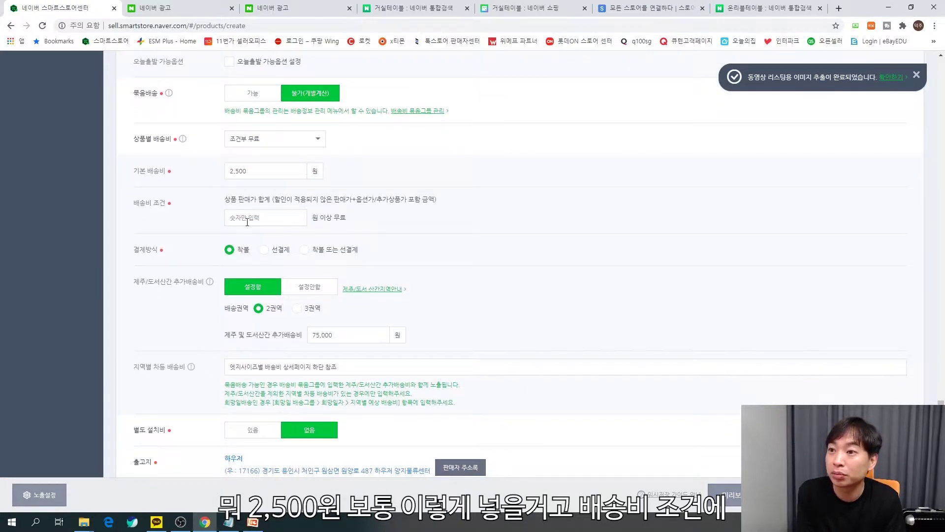
pyautogui.click(265, 219)
pyautogui.write('3000')
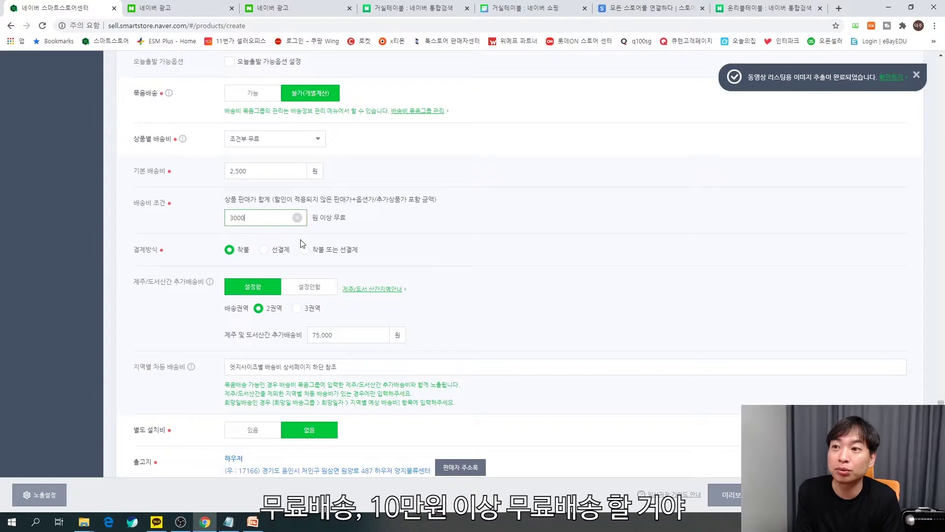
pyautogui.write('0')
# Try 무료 as the 상품별 배송비, and settle on 유료 instead.
pyautogui.click(278, 140)
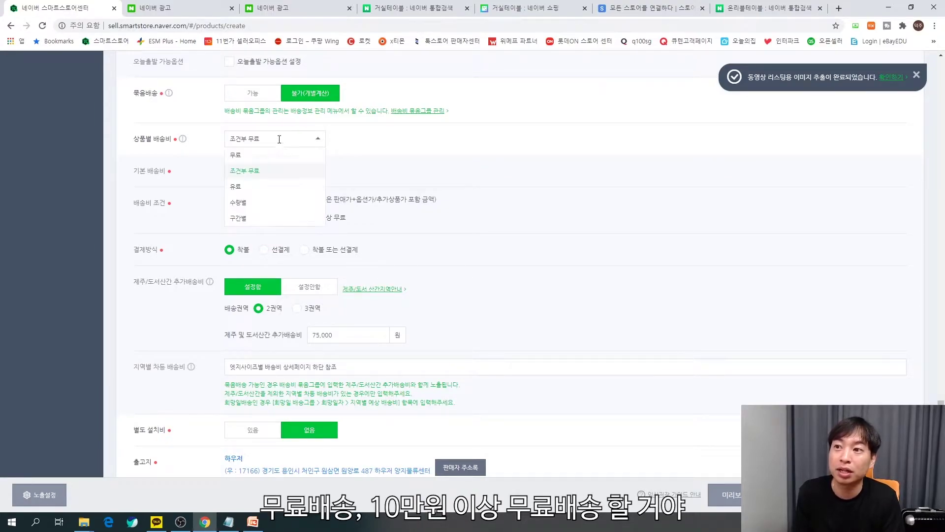
pyautogui.click(251, 157)
pyautogui.click(257, 139)
pyautogui.click(247, 189)
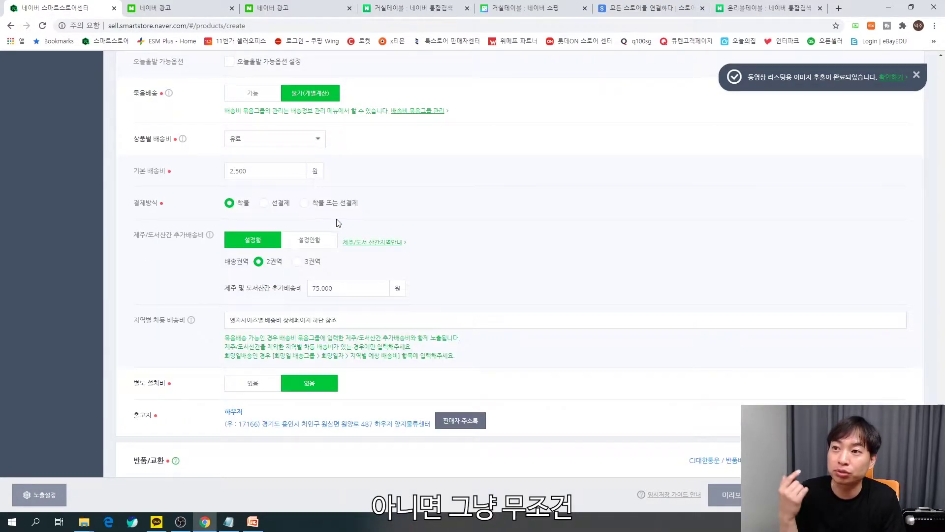
# Set the 결제방식 to 선결제 and the 제주/도서산간 추가배송비 to 설정안함.
pyautogui.click(263, 203)
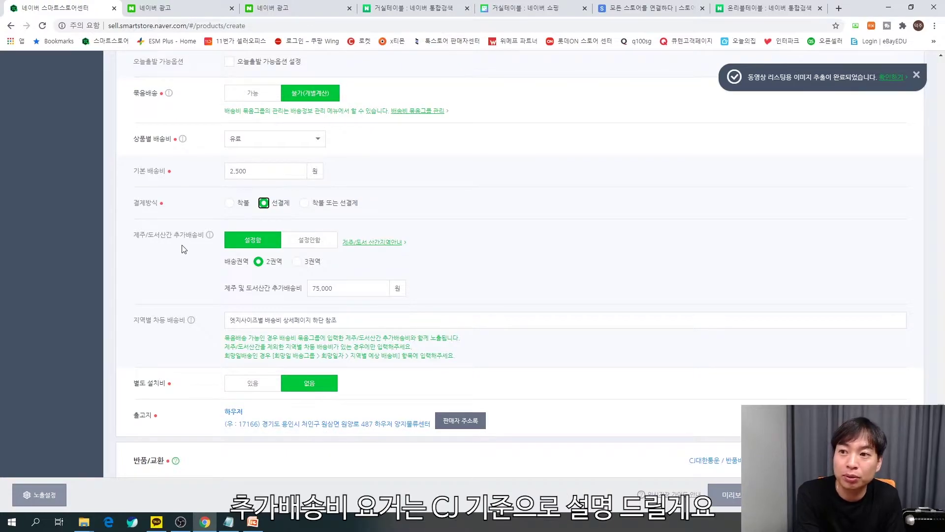
pyautogui.click(322, 240)
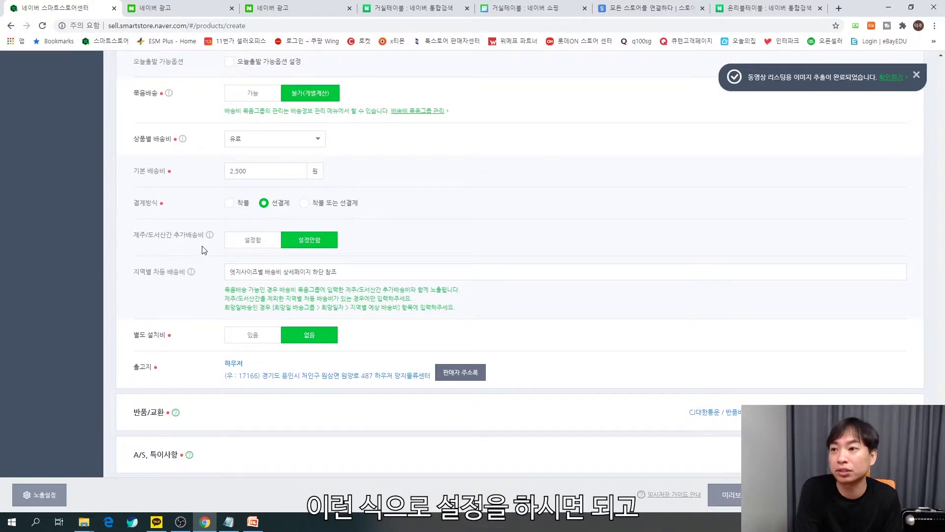
pyautogui.scroll(-2, 198, 298)
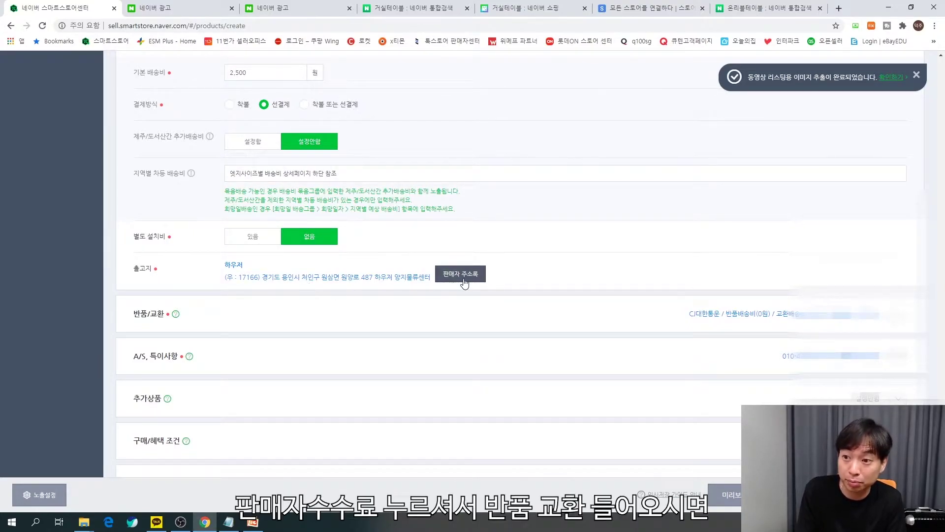
# Expand the 반품/교환 section and check its return courier setting.
pyautogui.scroll(-1, 482, 283)
pyautogui.click(905, 270)
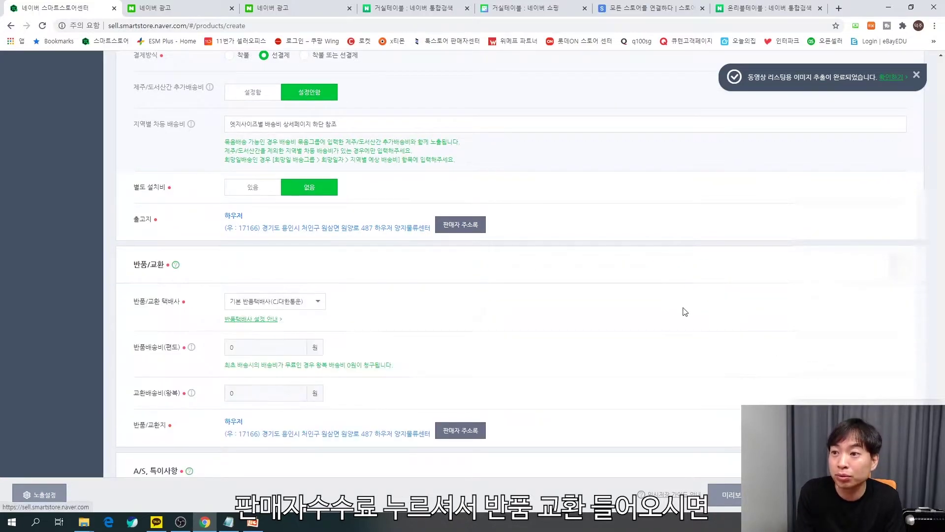
pyautogui.scroll(-3, 517, 295)
pyautogui.click(261, 160)
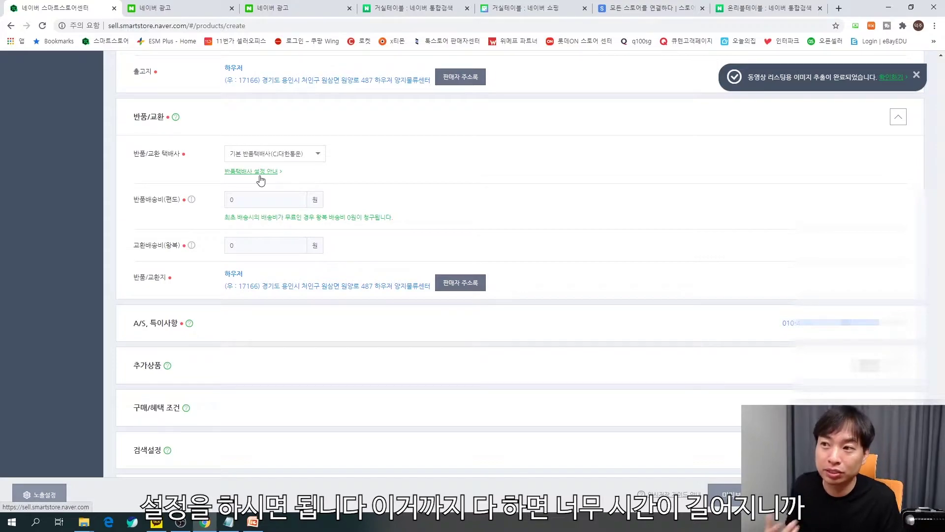
# Set the one-way 반품배송비 to 2,500원 and the round-trip 교환배송비 to 5,000원.
pyautogui.click(249, 202)
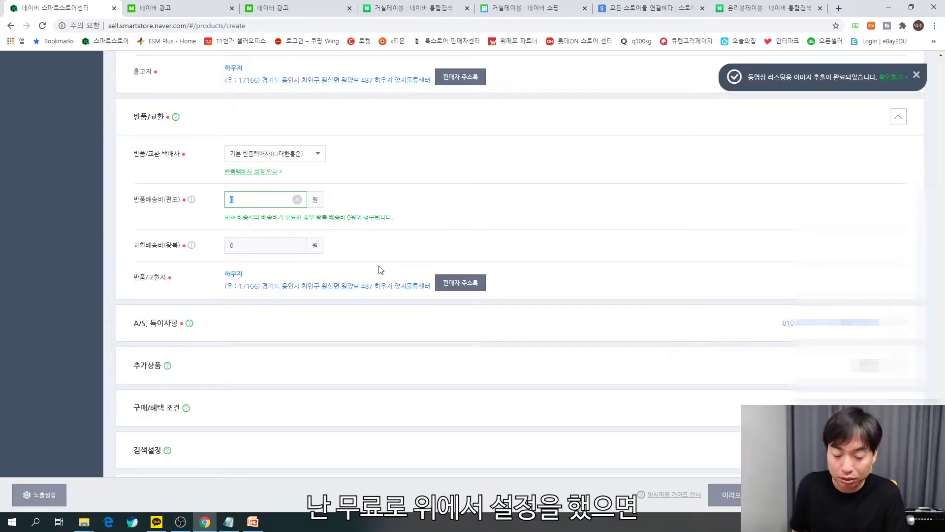
pyautogui.write('2500')
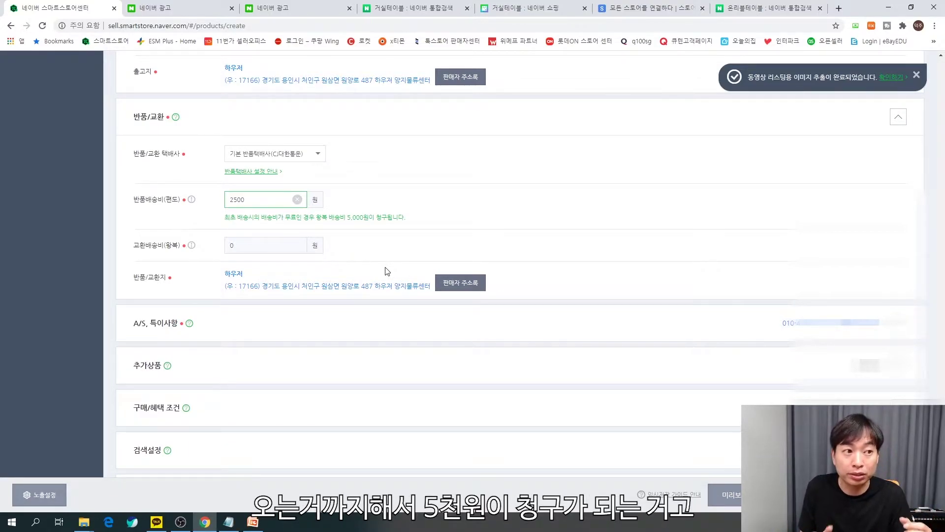
pyautogui.click(245, 247)
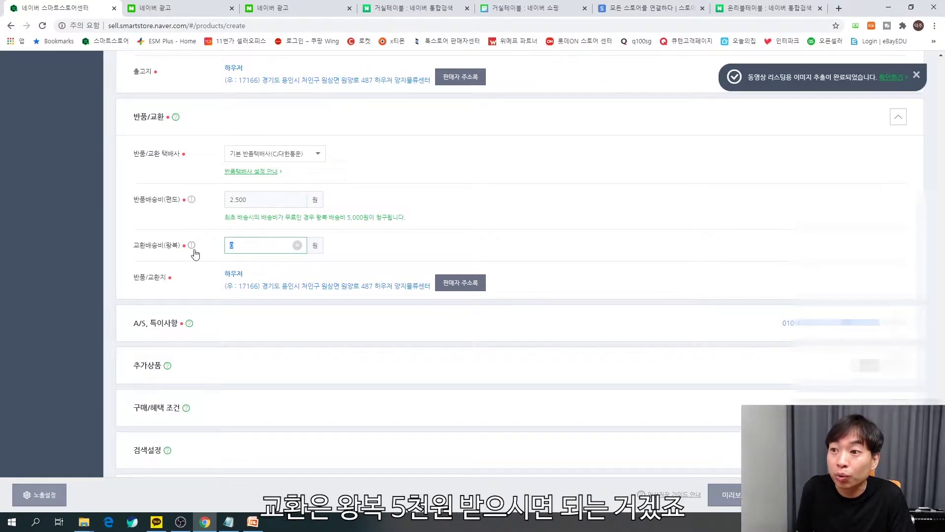
pyautogui.write('5000')
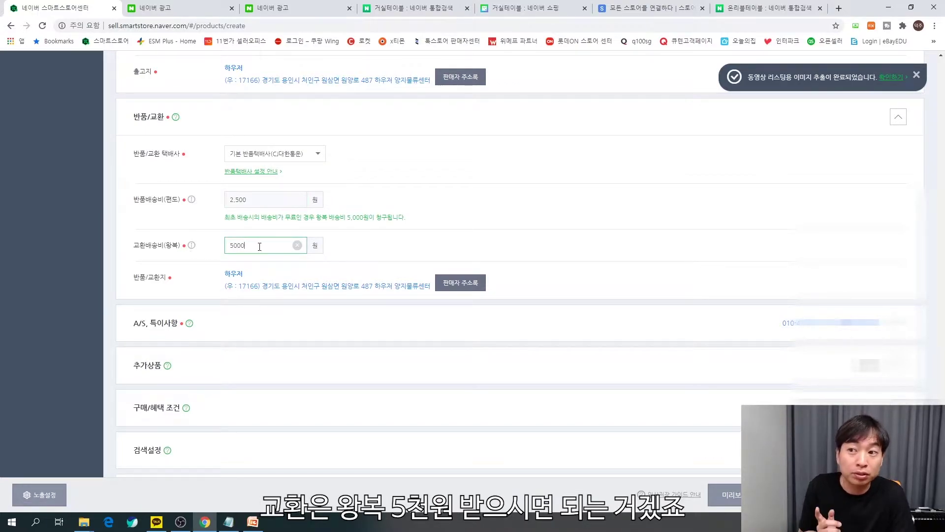
pyautogui.click(324, 267)
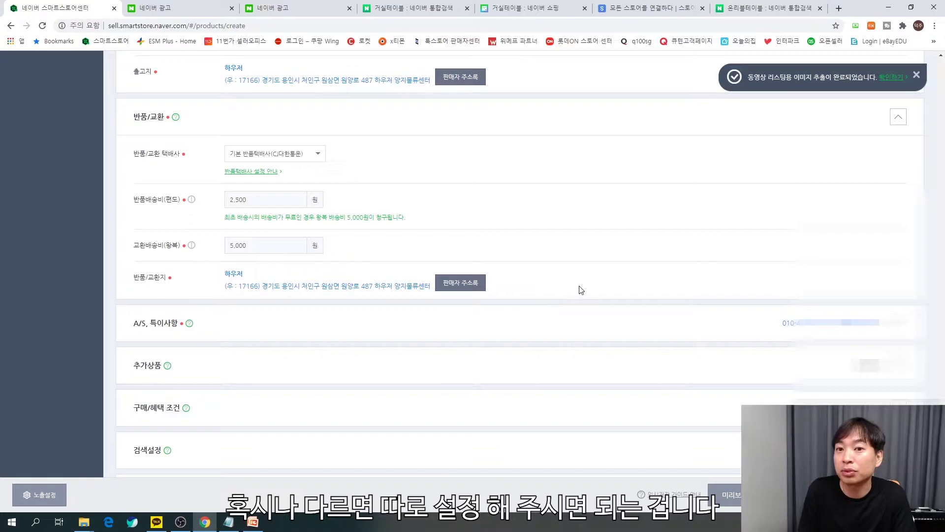
# Expand the A/S, 특이사항 section, review its contact and guidance fields, and collapse it again.
pyautogui.scroll(-1, 591, 290)
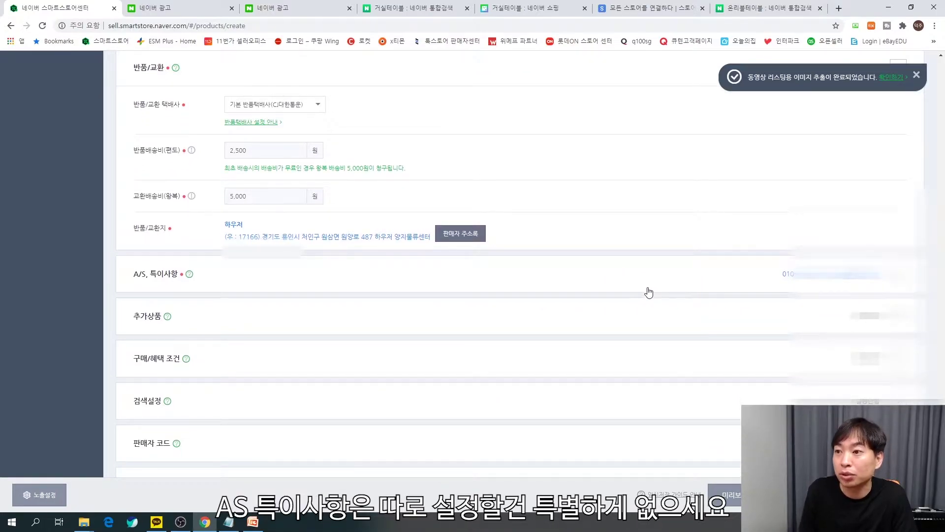
pyautogui.scroll(-1, 649, 292)
pyautogui.click(904, 231)
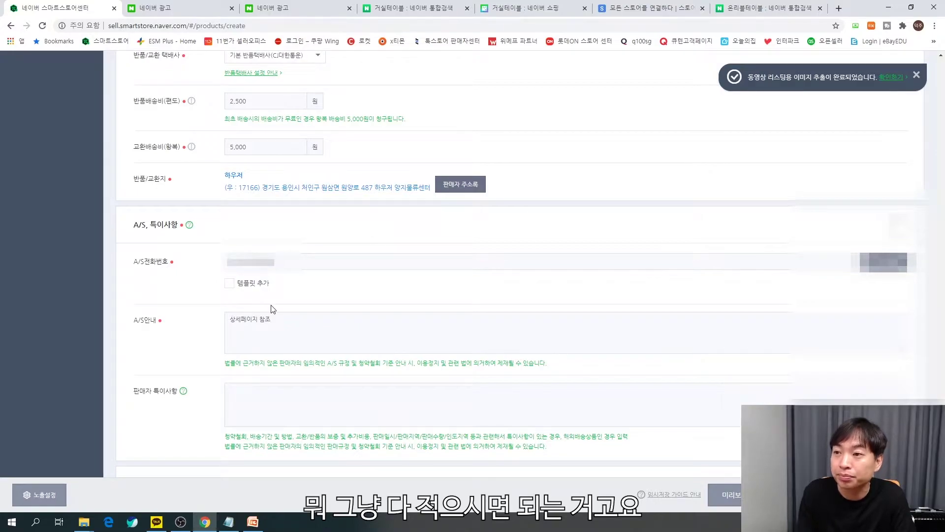
pyautogui.click(899, 225)
# Expand the 추가상품 section and review its input method, name, value and price fields and product list.
pyautogui.click(897, 173)
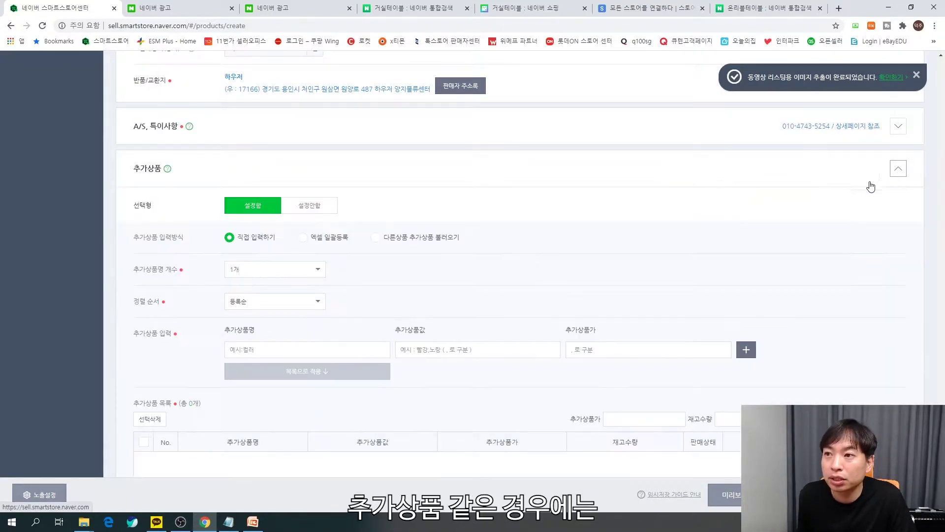
pyautogui.scroll(-2, 654, 208)
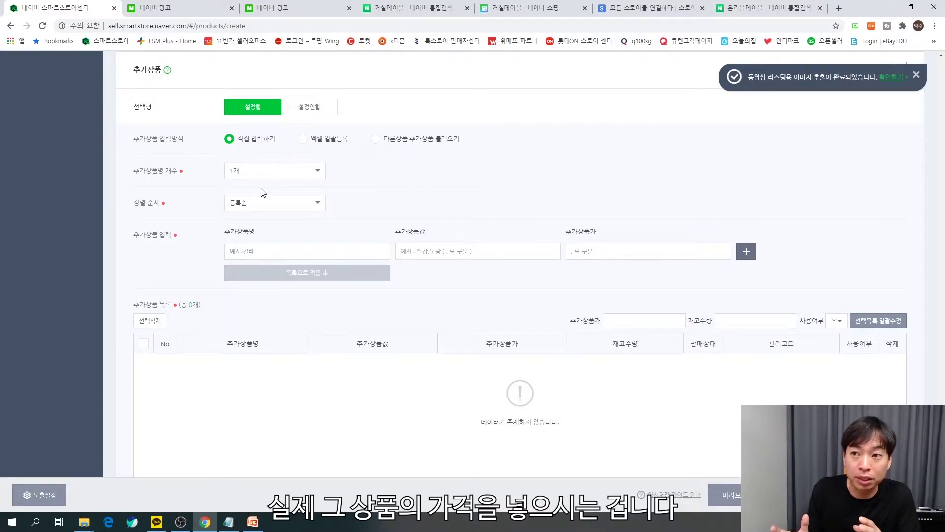
pyautogui.scroll(-3, 264, 192)
pyautogui.scroll(3, 379, 201)
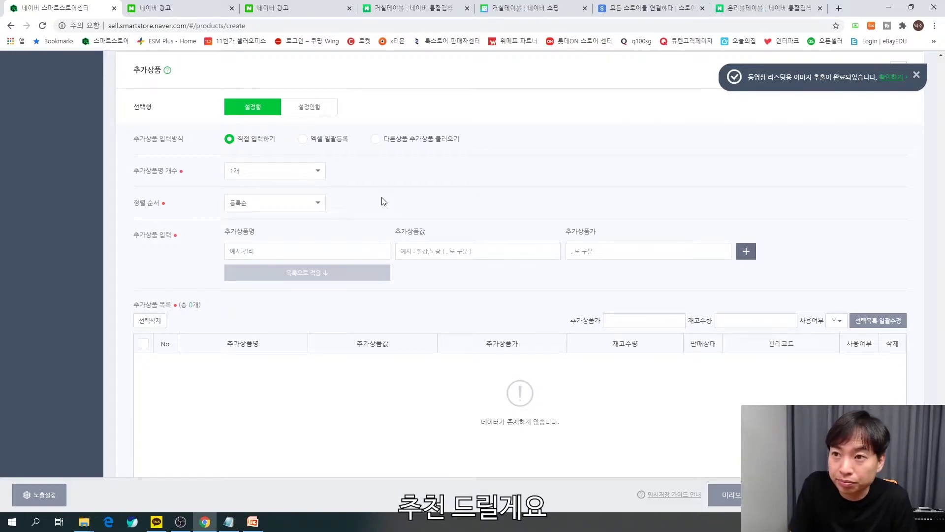
# Review the 구매/혜택 조건 options, including purchase quantities, points, installments, and the 사은품 and 이벤트 fields.
pyautogui.scroll(-10, 383, 201)
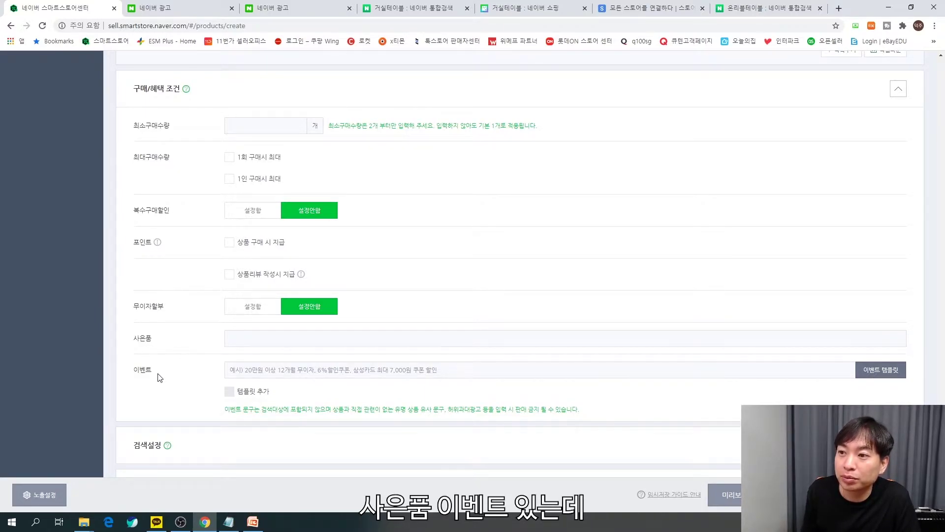
pyautogui.click(254, 341)
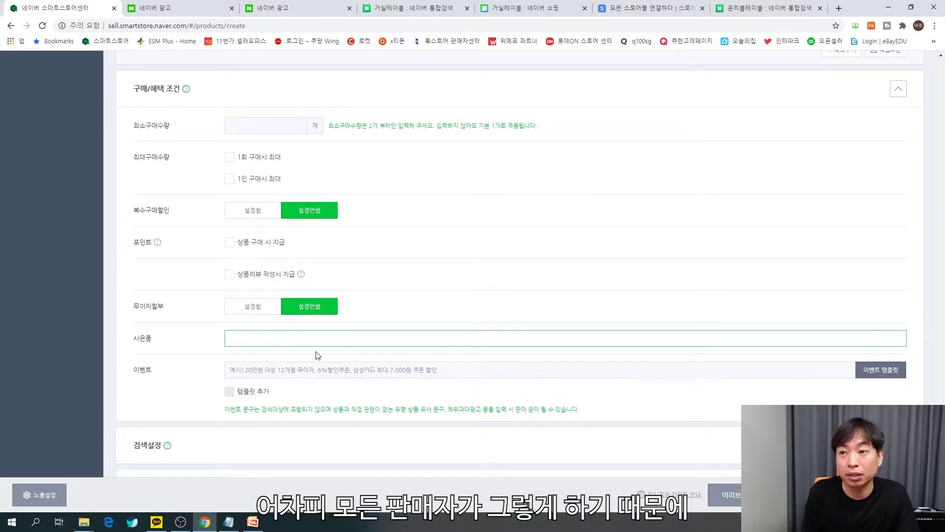
pyautogui.scroll(-2, 373, 293)
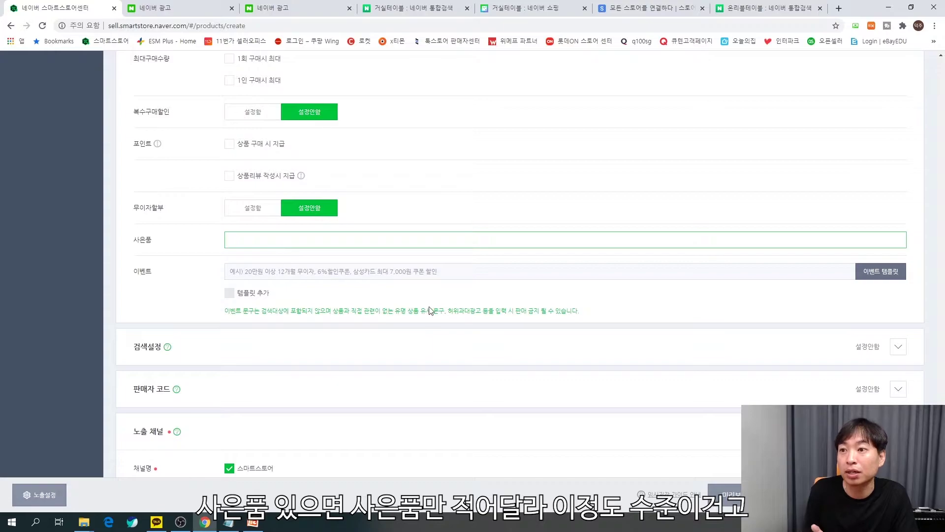
# Expand the 검색설정 section and view its tag, Page Title and Meta description settings.
pyautogui.scroll(-2, 640, 305)
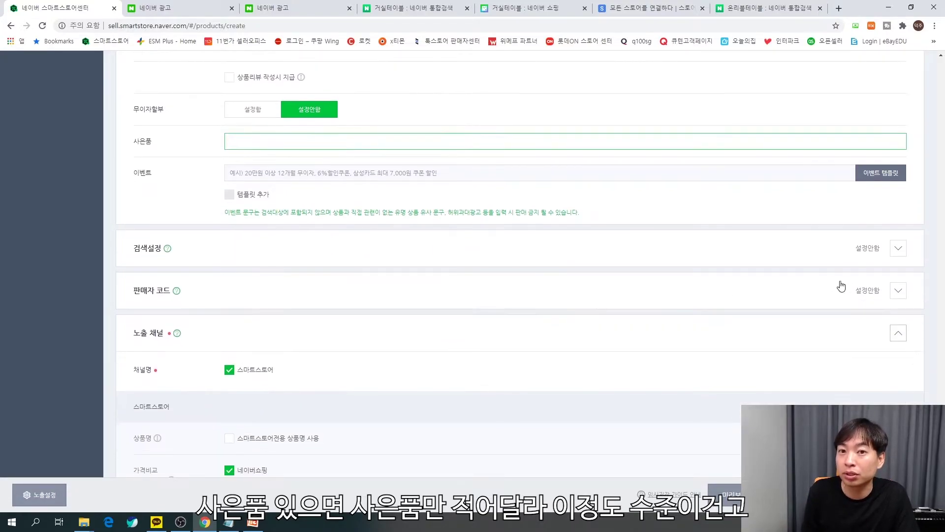
pyautogui.click(897, 249)
pyautogui.scroll(-3, 675, 281)
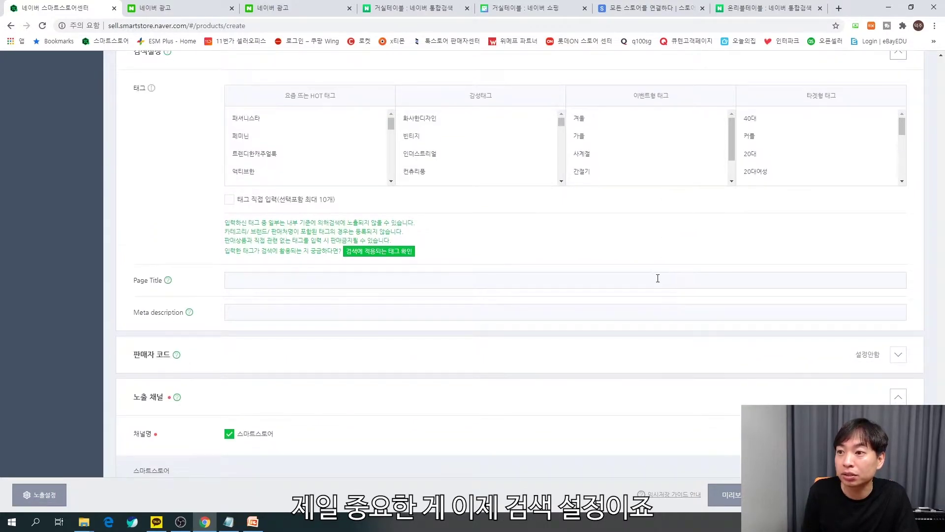
# Enable 태그 직접 입력 in the 검색설정 section and make the tag entry field ready for input.
pyautogui.click(230, 199)
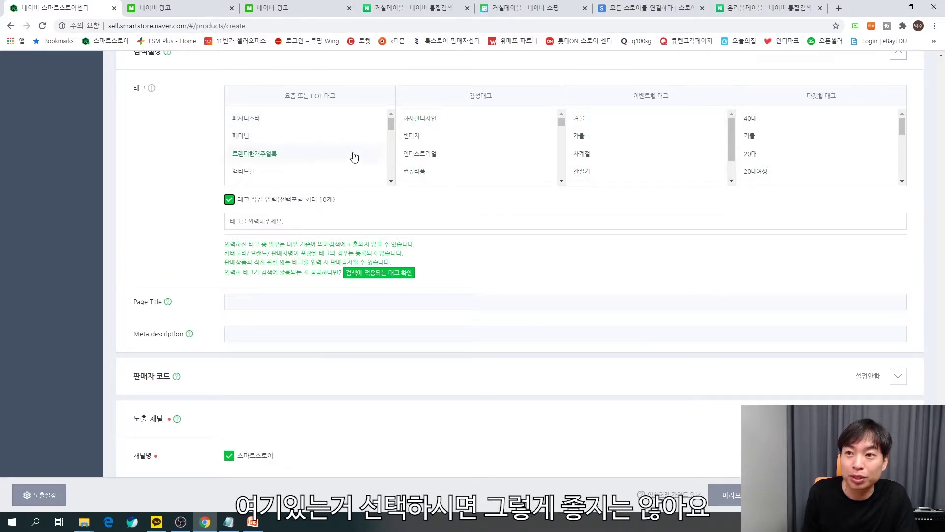
pyautogui.click(303, 224)
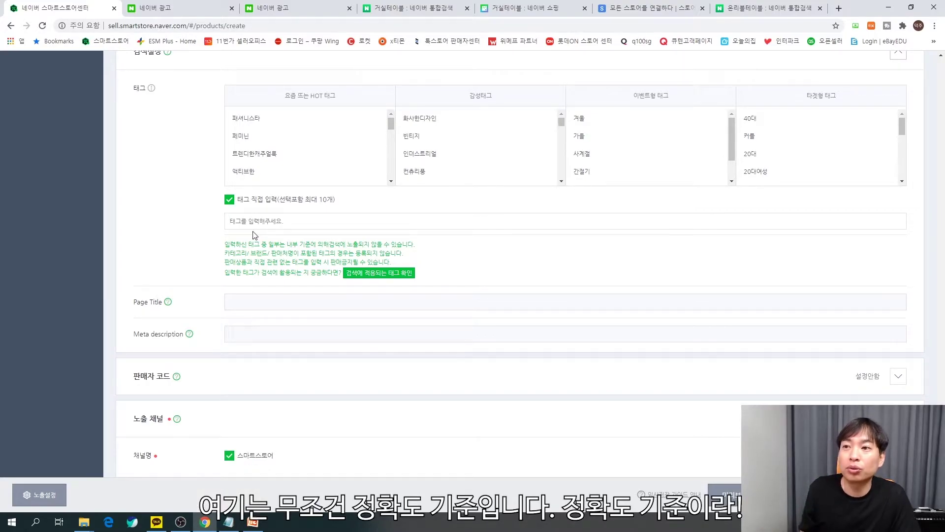
# Select the keyword line starting with 브랜드 원목 대리석 in the Notepad notes and view the related keywords in Naver Ads.
pyautogui.click(228, 522)
pyautogui.moveTo(117, 173); pyautogui.dragTo(554, 171)
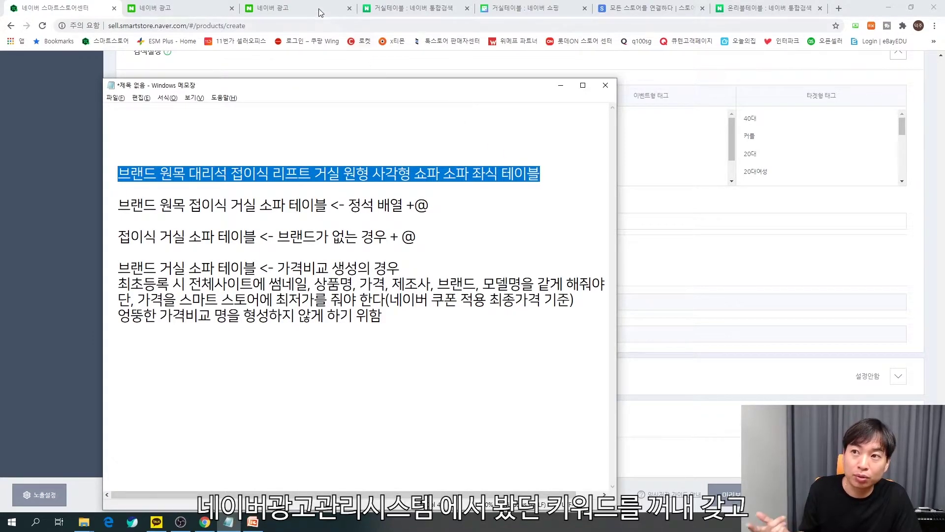
pyautogui.click(295, 8)
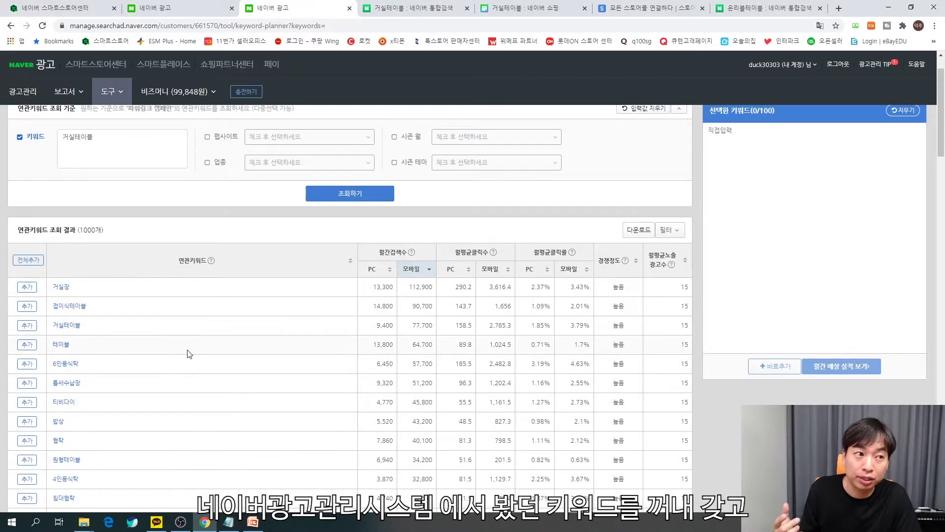
# Review the 거실테이블 results and the expanded related search terms in Naver Shopping.
pyautogui.click(517, 11)
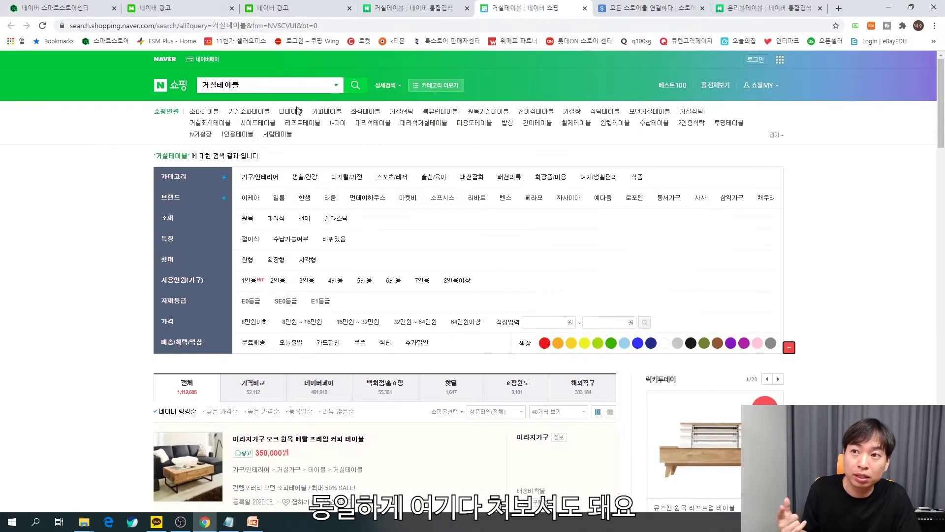
pyautogui.click(250, 86)
pyautogui.scroll(-20, 346, 216)
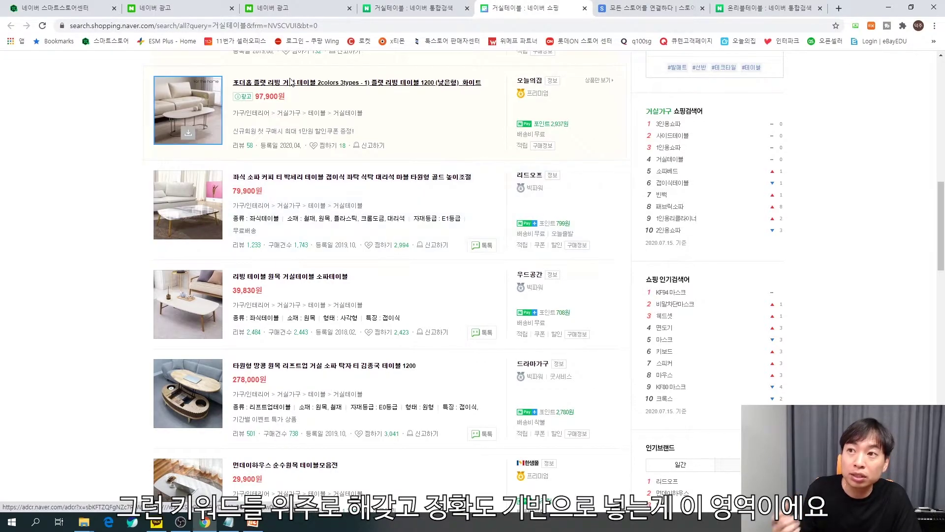
pyautogui.click(71, 7)
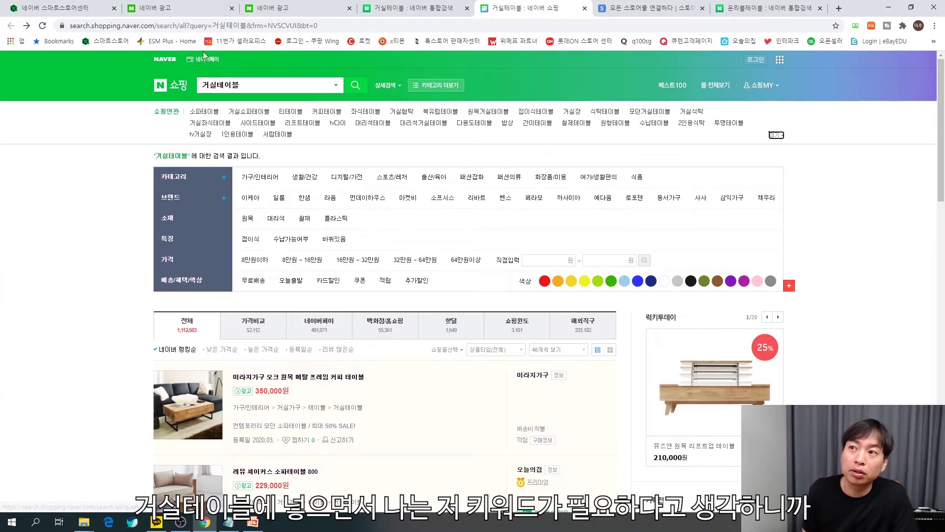
# Return to the Smart Store product form and add 간이테이블 as a directly entered tag.
pyautogui.click(83, 16)
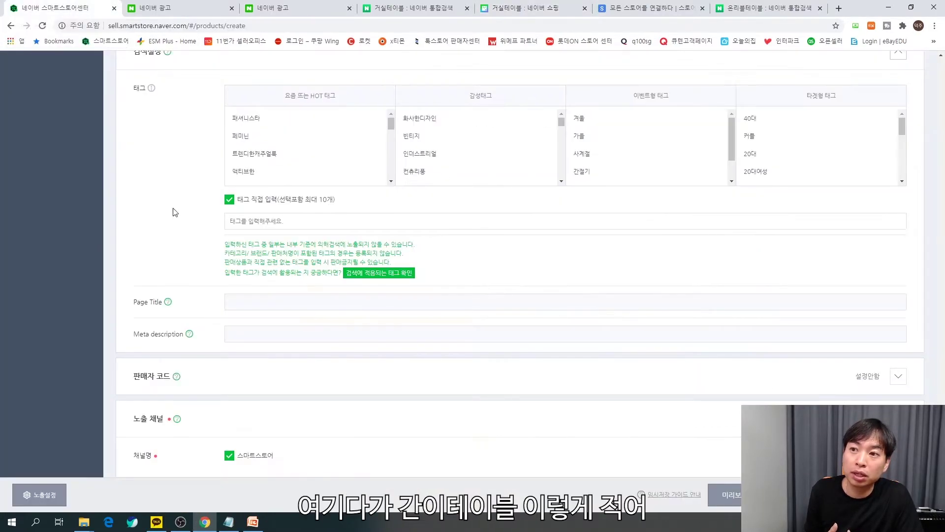
pyautogui.click(271, 222)
pyautogui.write('간이테이블')
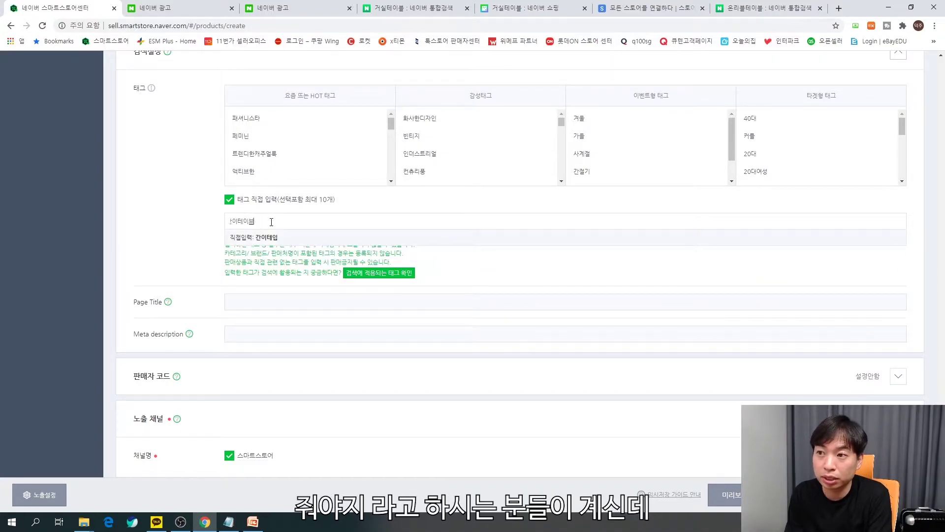
pyautogui.press('Return')
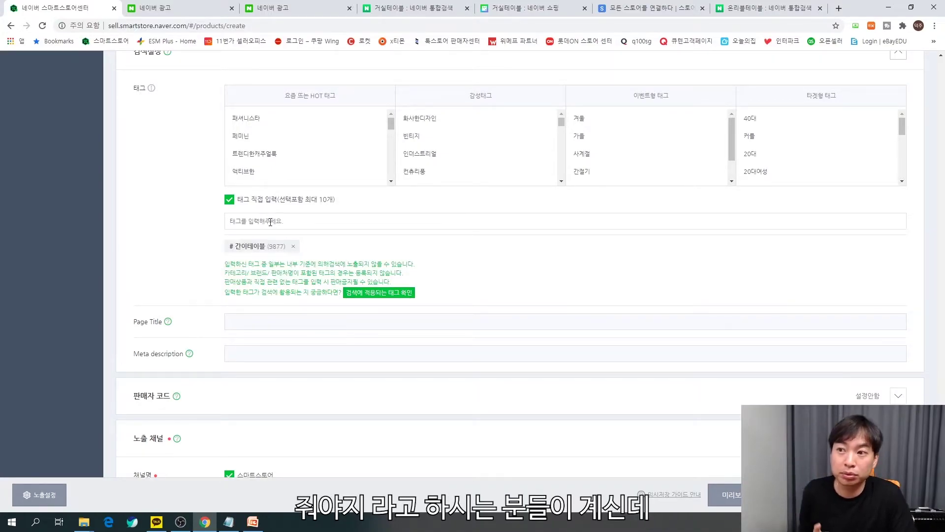
# Look up the related term 간이테이블 in Naver Shopping, examine the result categories, and return to the 거실테이블 related terms.
pyautogui.click(528, 9)
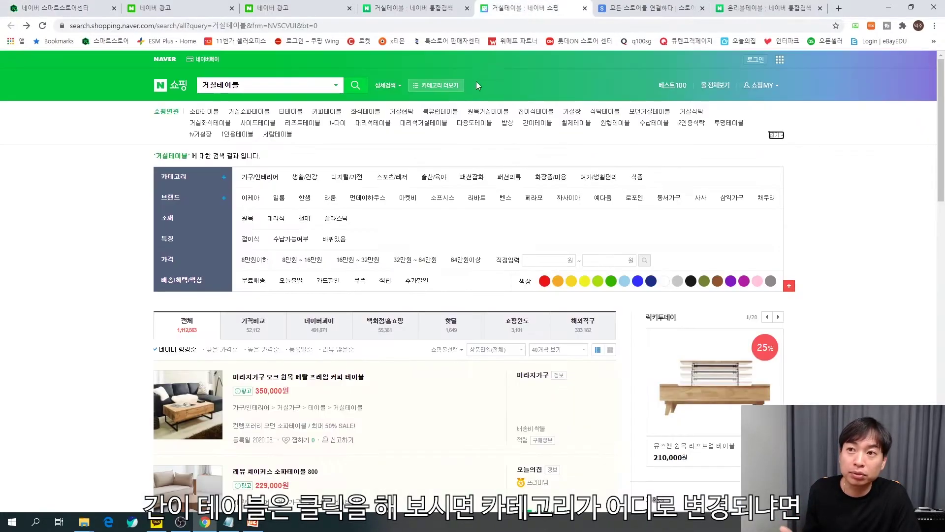
pyautogui.click(540, 131)
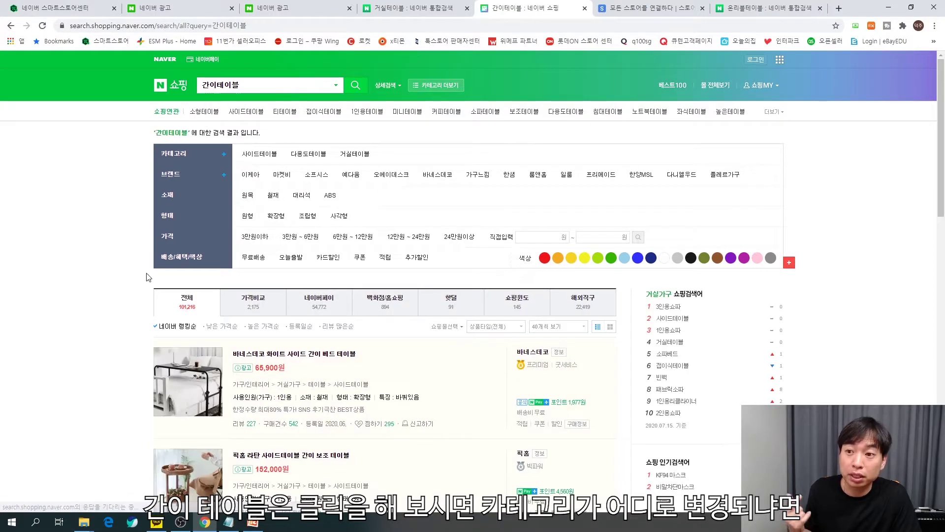
pyautogui.scroll(-10, 148, 276)
pyautogui.scroll(-2, 141, 280)
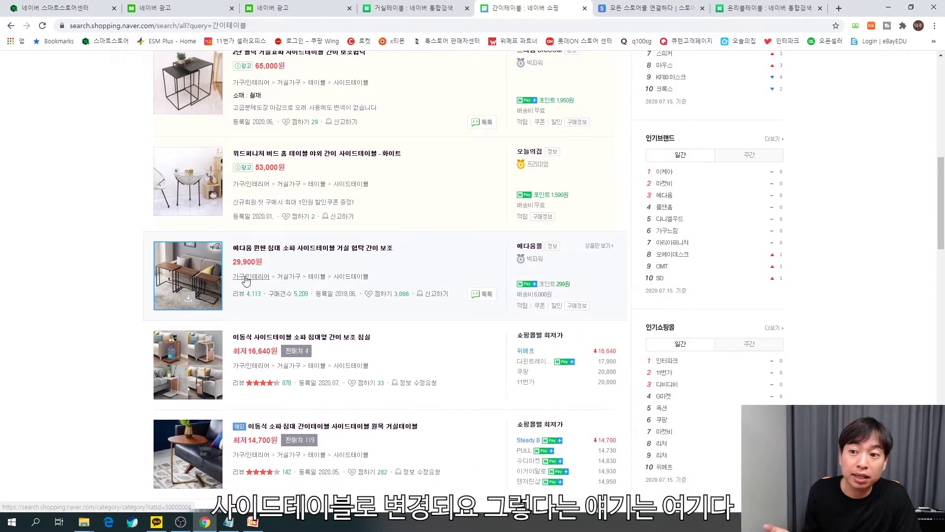
pyautogui.scroll(-2, 247, 277)
pyautogui.scroll(-1, 332, 299)
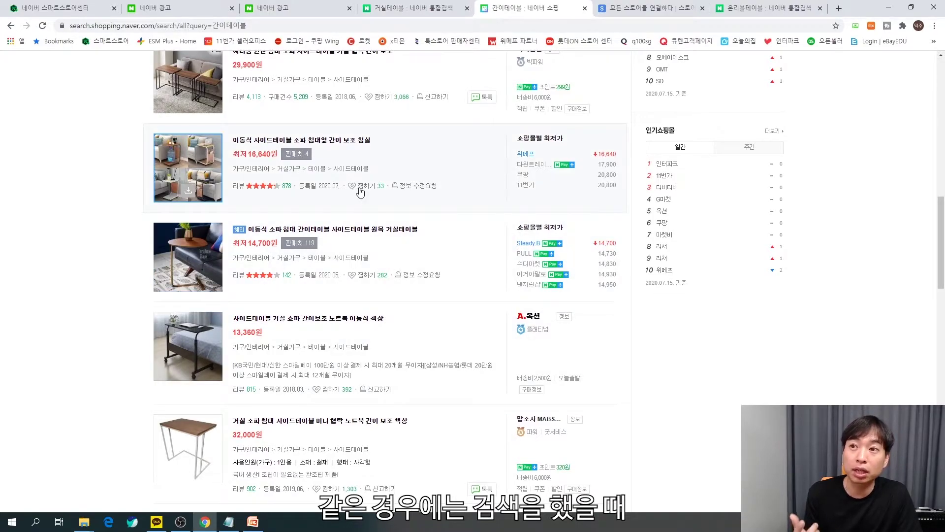
pyautogui.scroll(2, 362, 192)
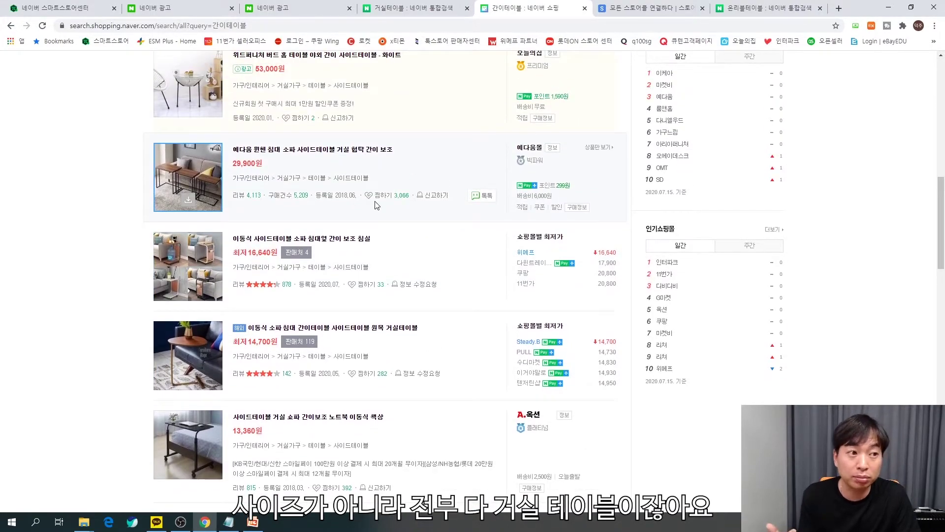
pyautogui.scroll(2, 358, 184)
pyautogui.hotkey('alt', 'Left')
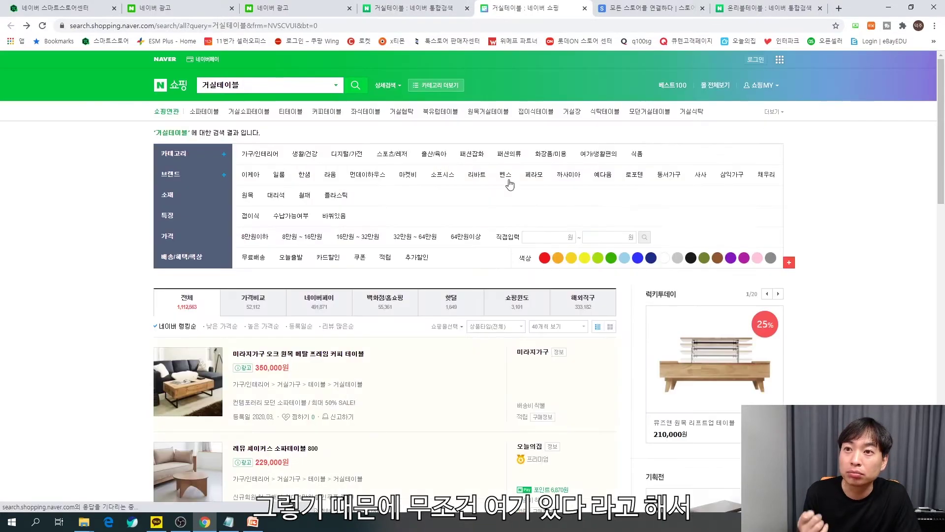
pyautogui.click(777, 118)
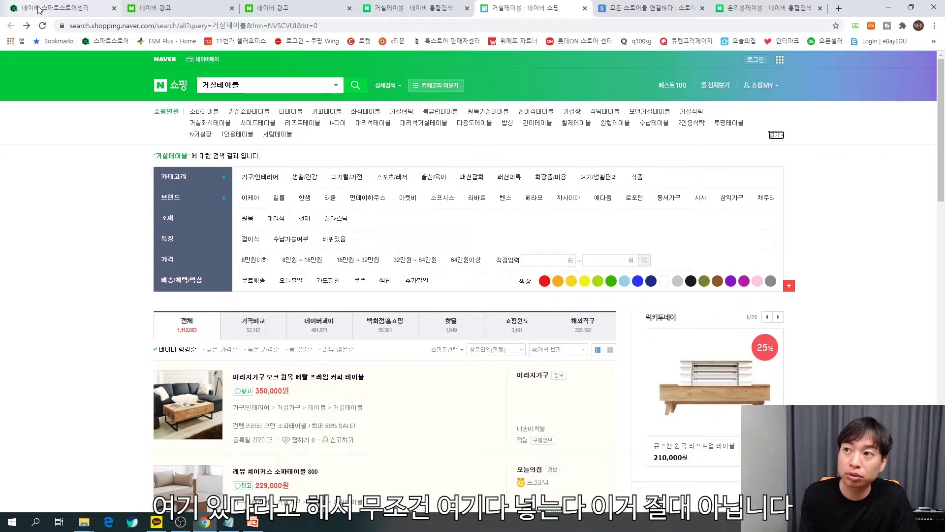
# Switch back to the Smart Store product form and remove the 간이테이블 tag.
pyautogui.click(54, 8)
pyautogui.click(294, 249)
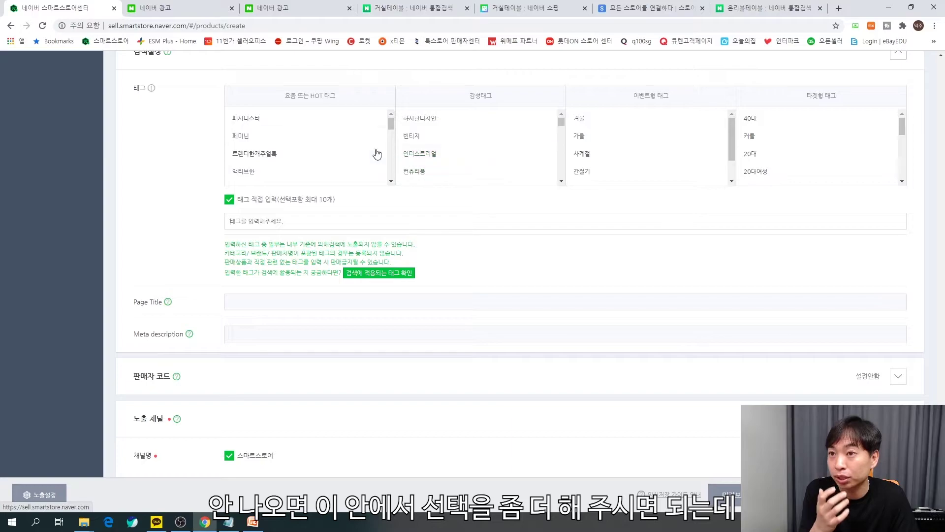
pyautogui.click(453, 146)
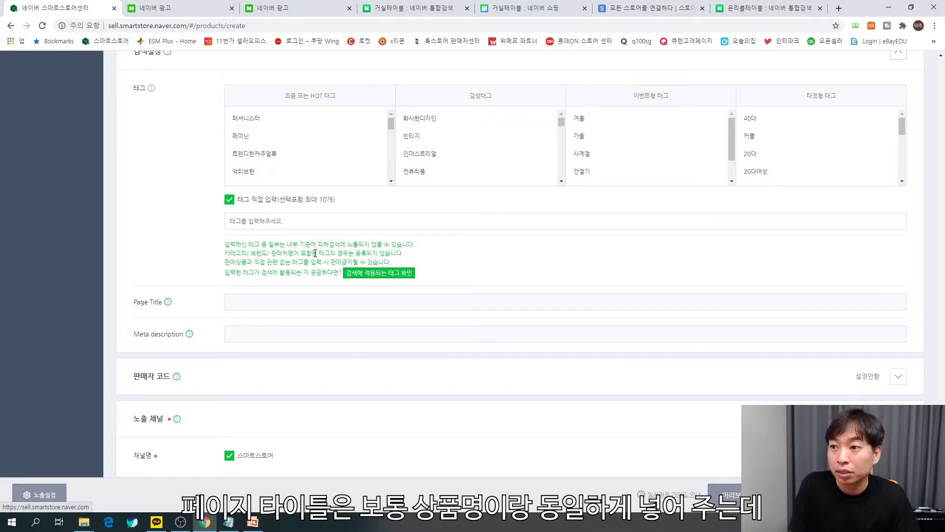
# Set the Page Title to 온리블 천연대리석 거실 테이블.
pyautogui.click(274, 297)
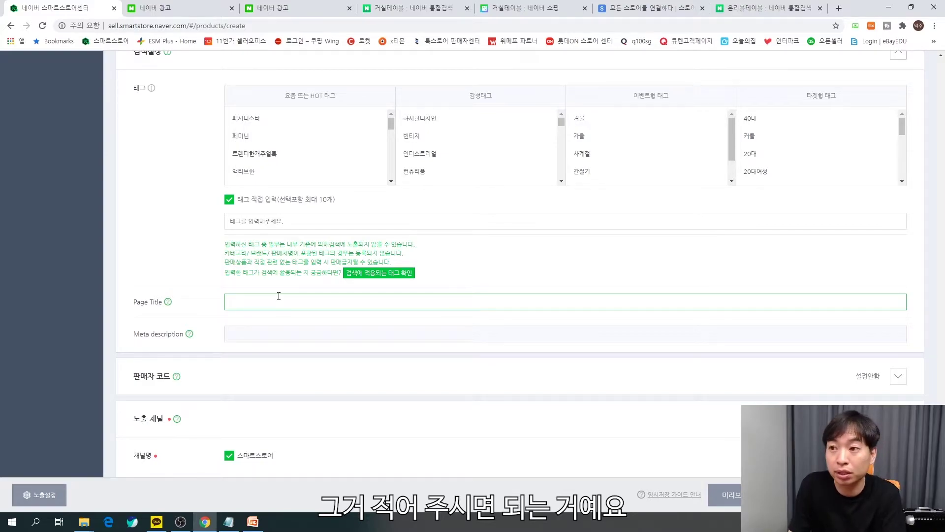
pyautogui.write('외')
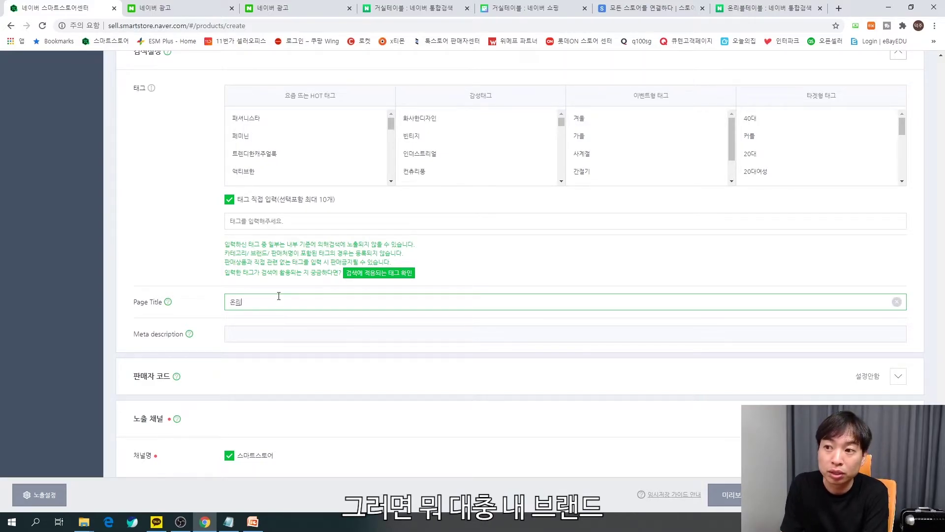
pyautogui.write('리블 거실 테')
pyautogui.press('BackSpace')
pyautogui.press('BackSpace')
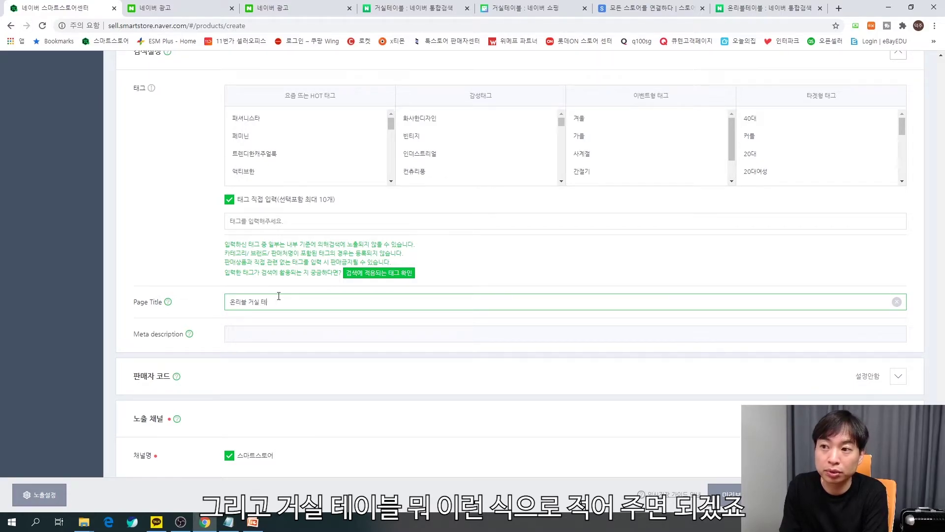
pyautogui.write('이블')
pyautogui.write('천연대리석')
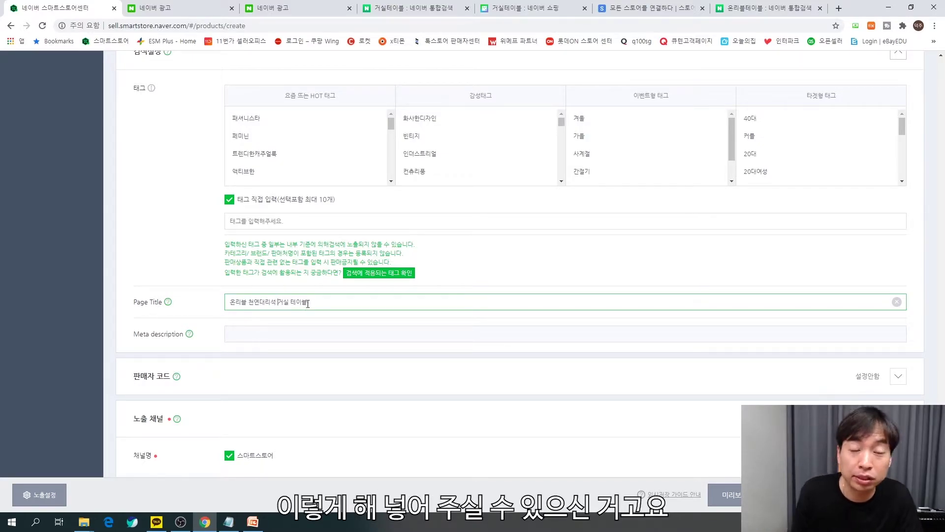
# Copy the selected keyword line from the Notepad notes and return to the empty Meta description field of the product form.
pyautogui.click(259, 337)
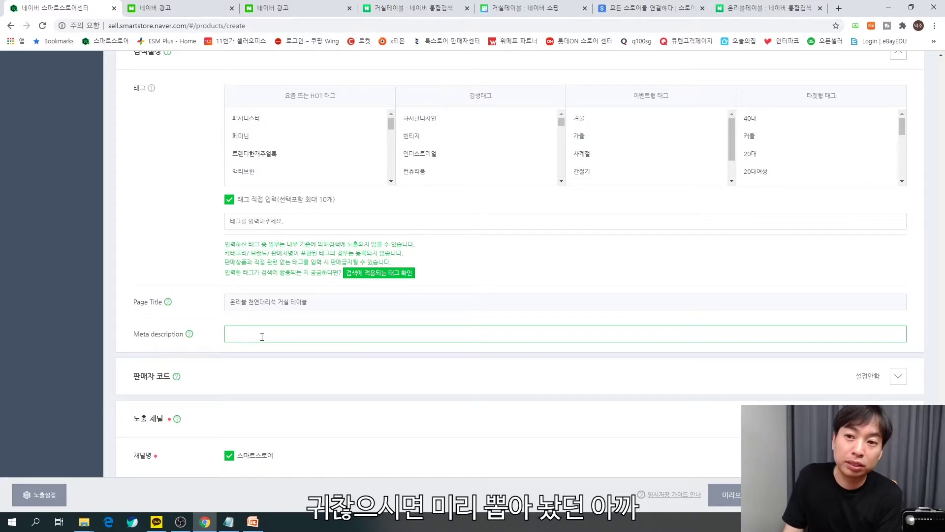
pyautogui.click(228, 521)
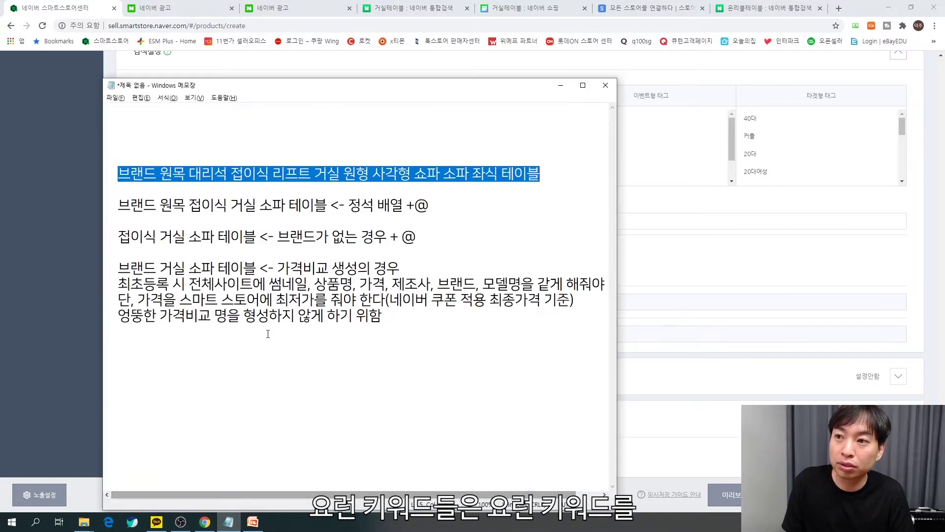
pyautogui.hotkey('ctrl', 'c')
pyautogui.click(645, 333)
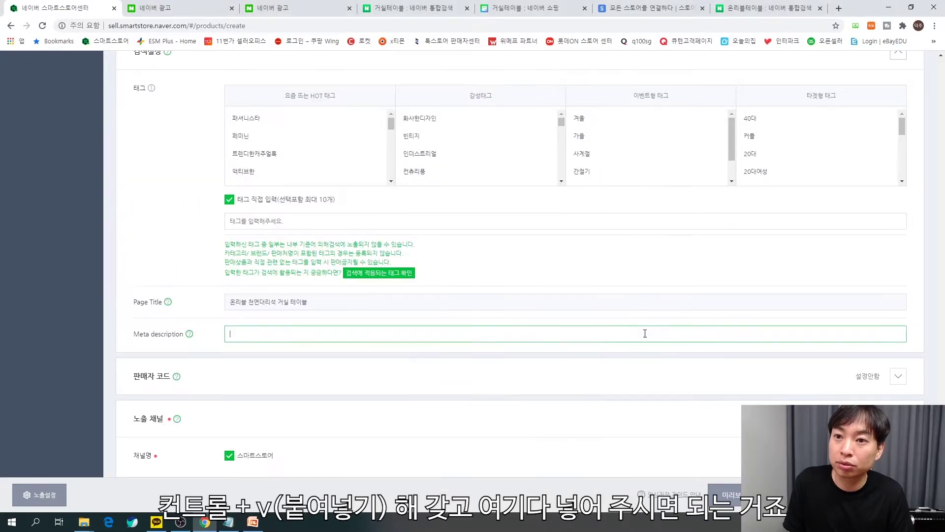
pyautogui.scroll(-6, 508, 348)
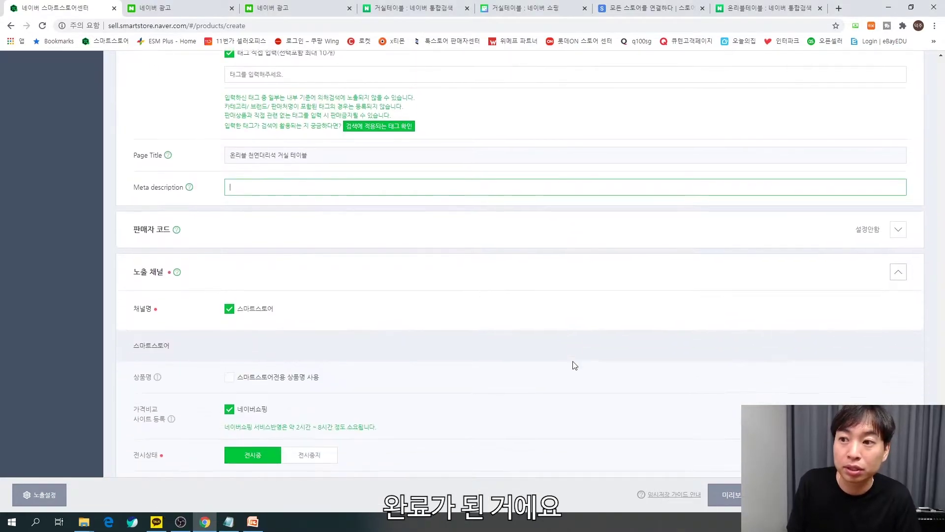